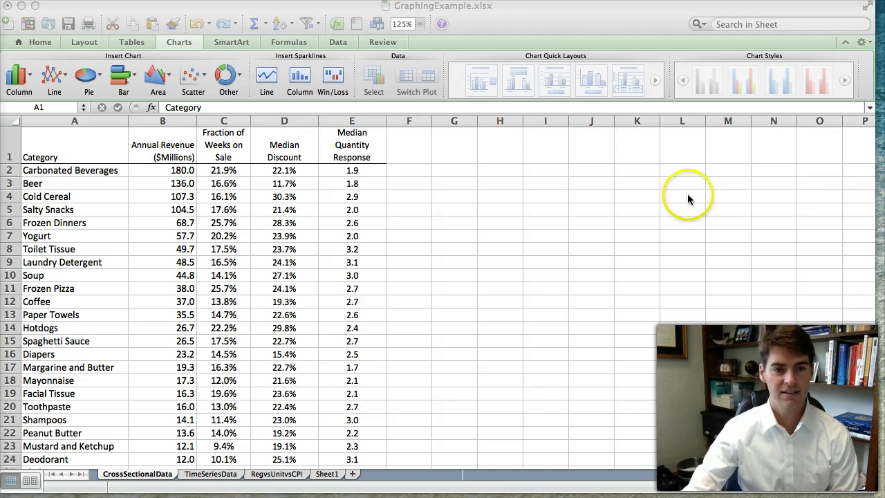
Step: Examine the Category header and the Carbonated Beverages entries for annual revenue and fraction of weeks on sale
{"action": "left_click", "coordinate": [104, 148]}
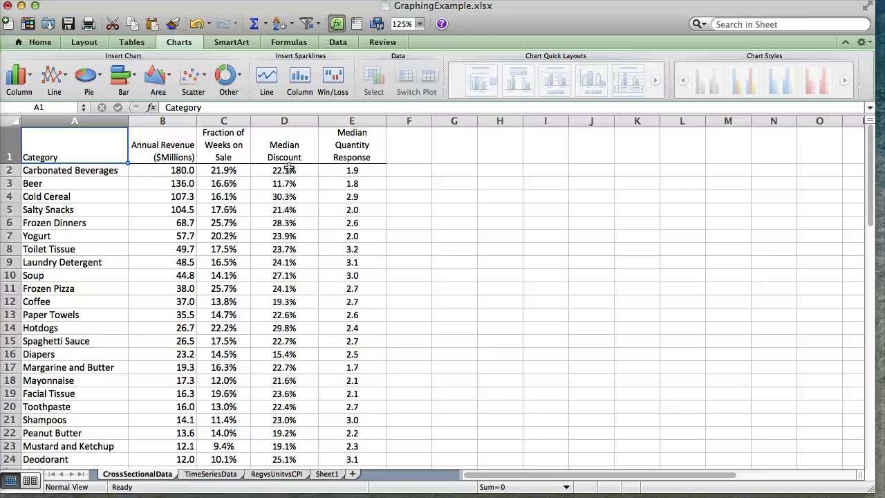
{"action": "left_click", "coordinate": [107, 173]}
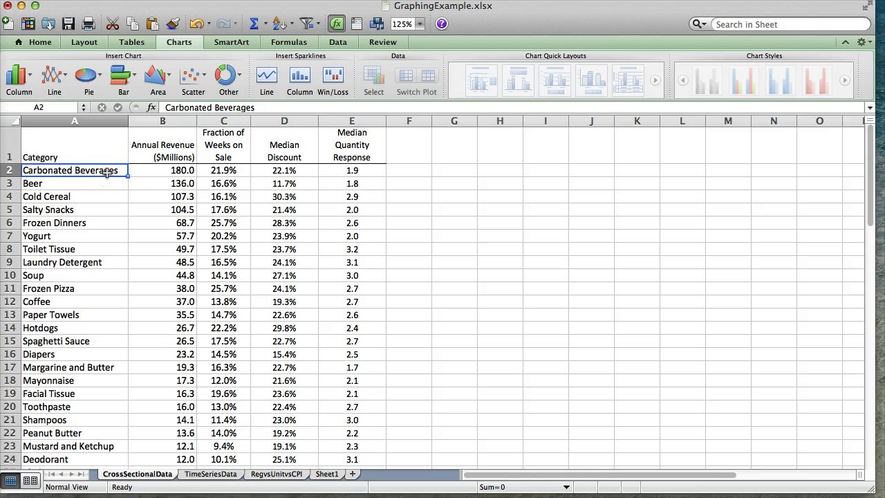
{"action": "left_click", "coordinate": [163, 172]}
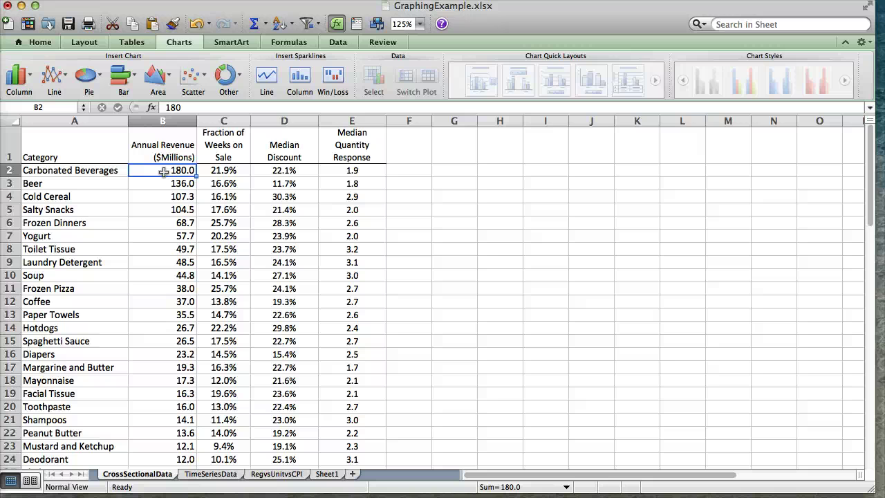
{"action": "left_click", "coordinate": [180, 171]}
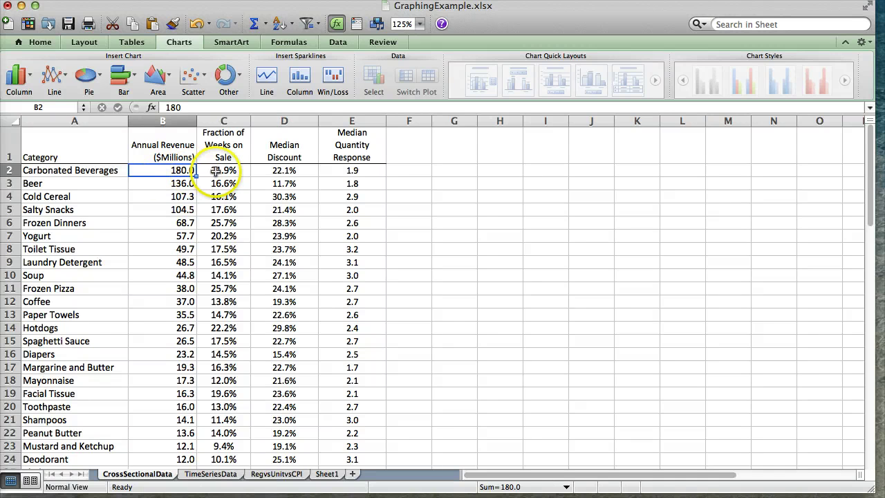
{"action": "left_click", "coordinate": [216, 170]}
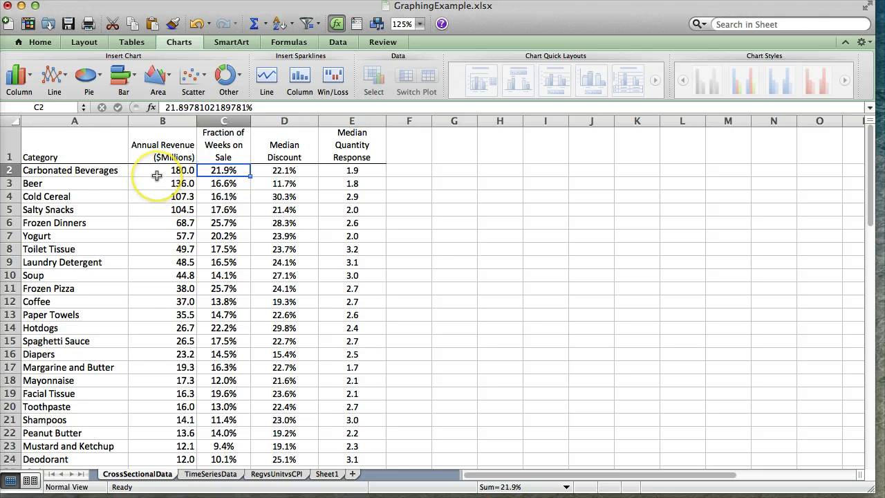
{"action": "left_click", "coordinate": [118, 170]}
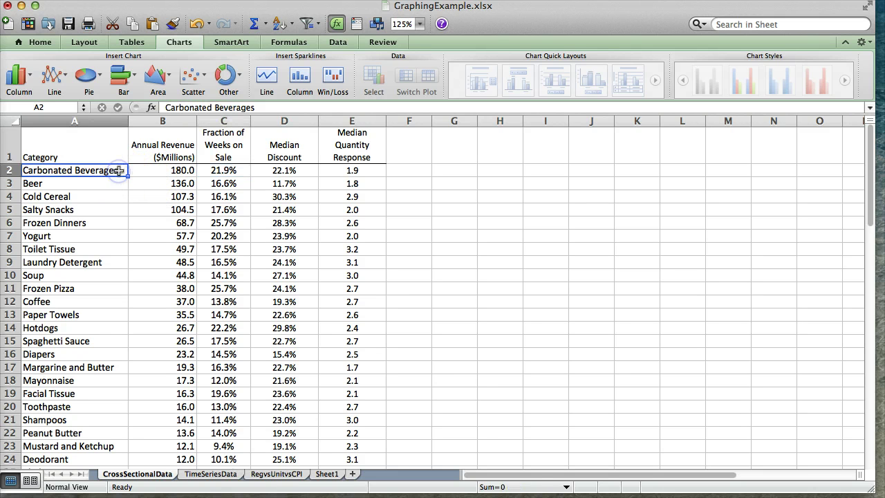
{"action": "left_click", "coordinate": [198, 170]}
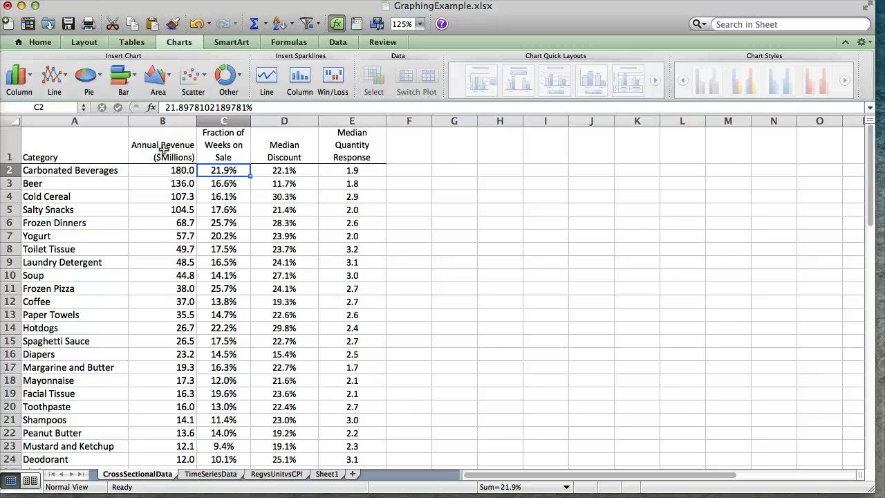
Step: Insert a Marked Scatter chart from the Annual Revenue and Fraction of Weeks on Sale data, including the headers
{"action": "left_click_drag", "start_coordinate": [163, 151], "coordinate": [233, 415]}
{"action": "scroll", "coordinate": [312, 292], "scroll_direction": "up", "scroll_amount": 3}
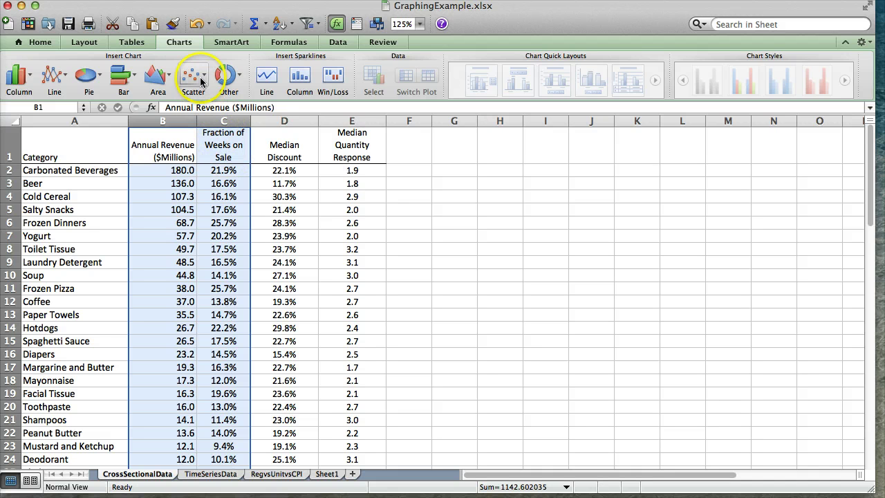
{"action": "left_click", "coordinate": [201, 81]}
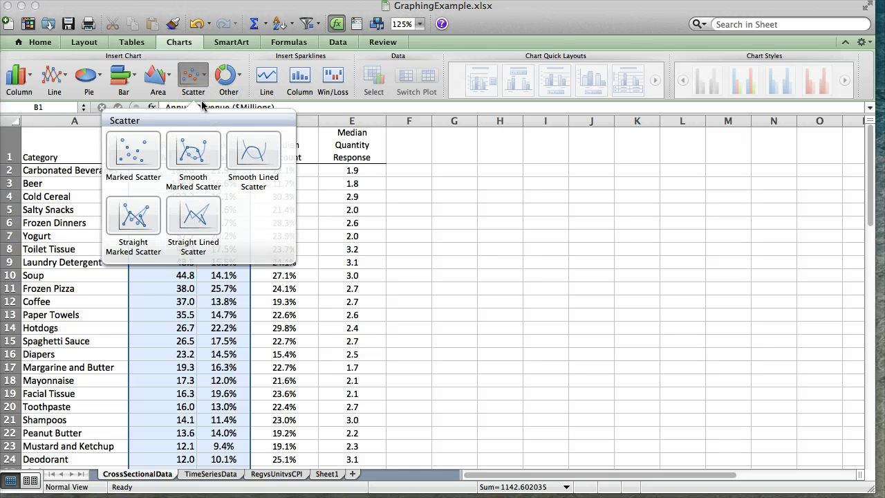
{"action": "left_click", "coordinate": [184, 43]}
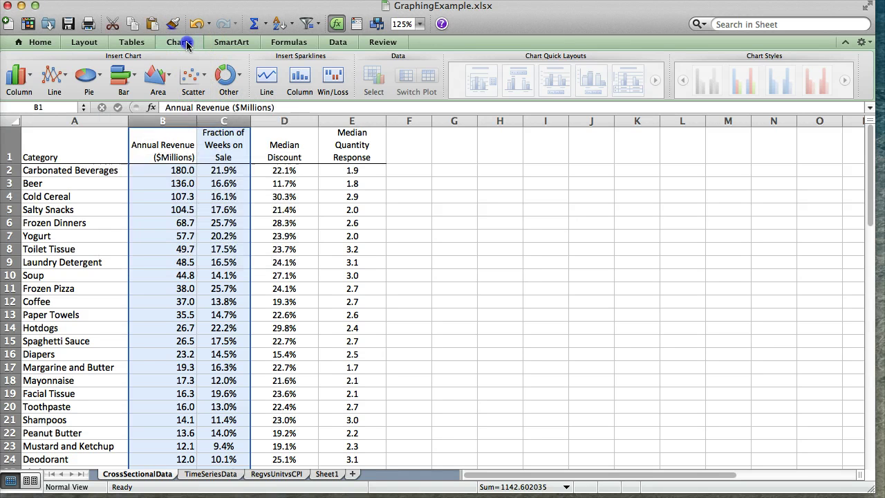
{"action": "left_click", "coordinate": [184, 43]}
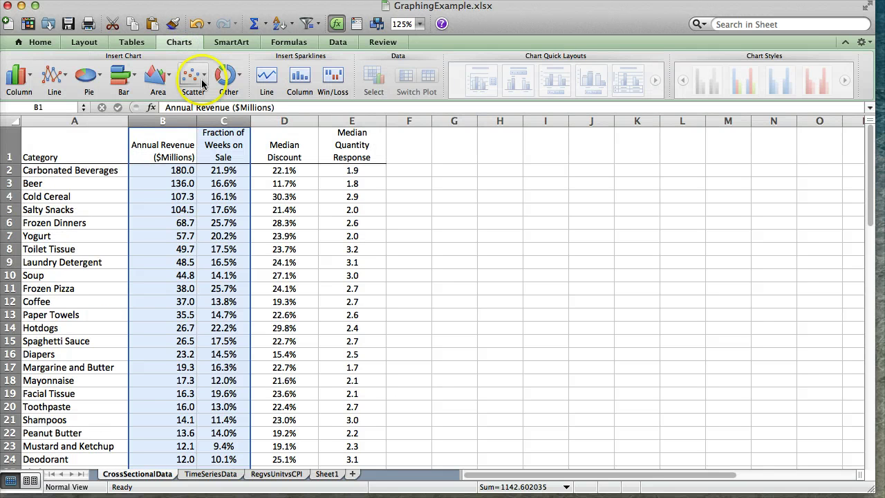
{"action": "left_click", "coordinate": [200, 82]}
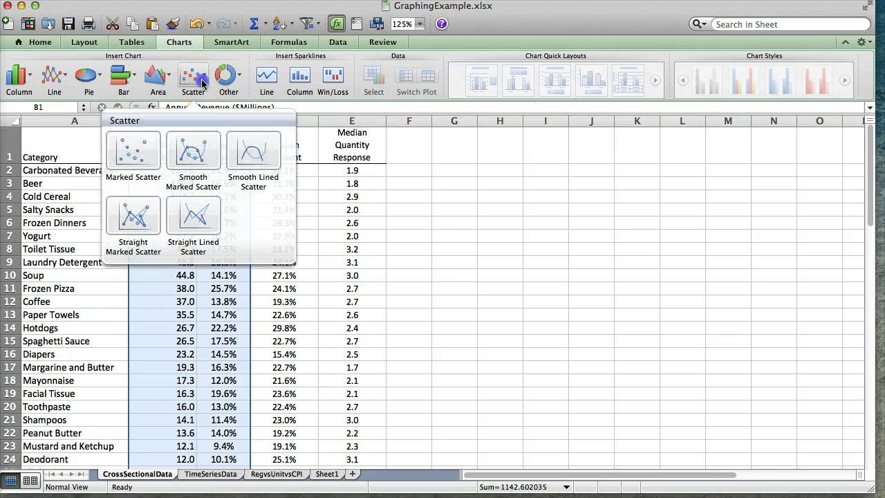
{"action": "left_click", "coordinate": [147, 159]}
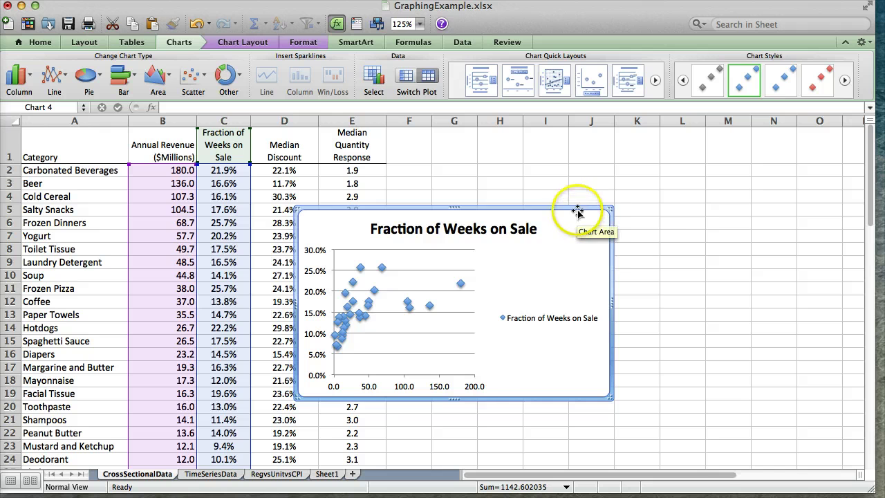
Step: Move the scatter chart clear of the data table into the empty cells beside it and enlarge it
{"action": "left_click_drag", "start_coordinate": [577, 210], "coordinate": [697, 148]}
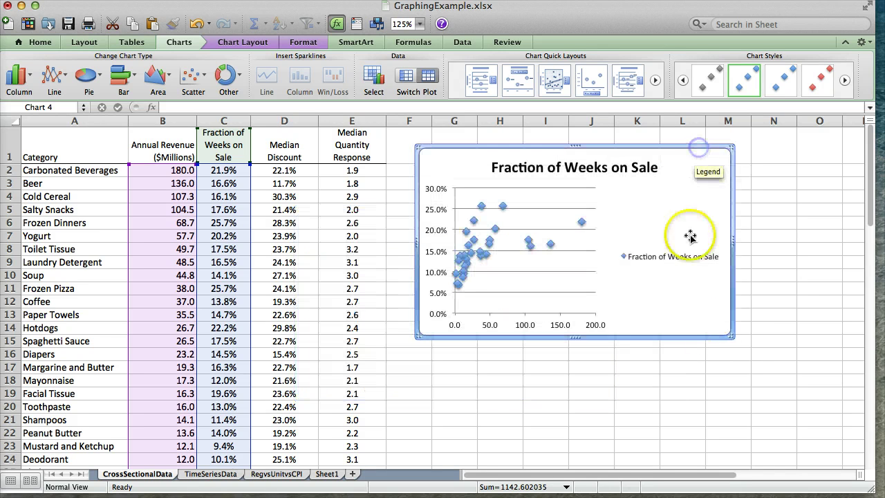
{"action": "left_click_drag", "start_coordinate": [729, 339], "coordinate": [829, 441]}
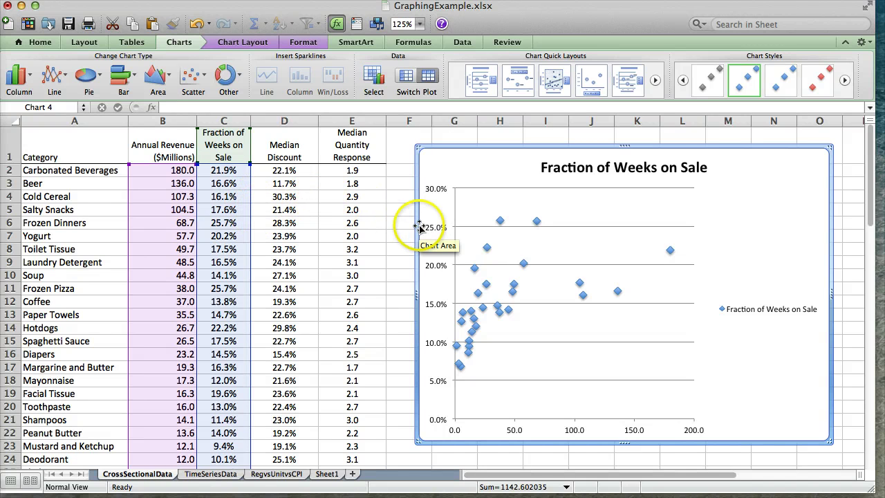
Step: Format the chart's horizontal axis to use a logarithmic scale with base 10
{"action": "right_click", "coordinate": [512, 433]}
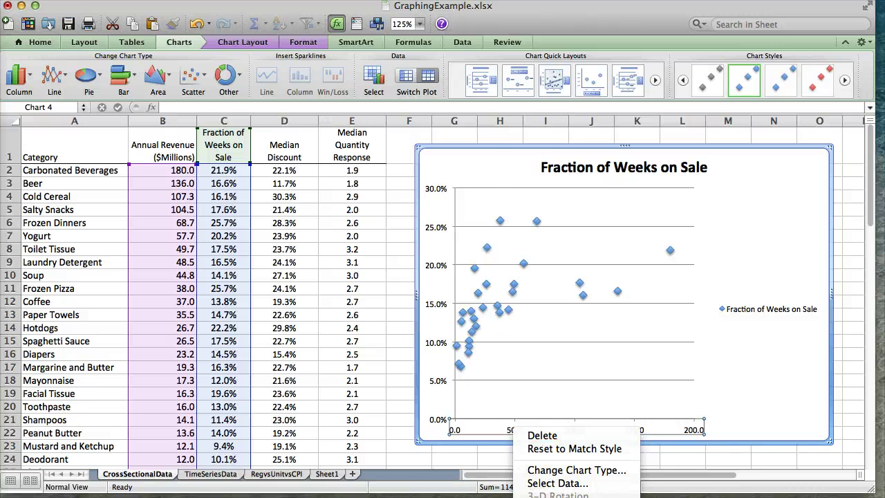
{"action": "left_click", "coordinate": [553, 496]}
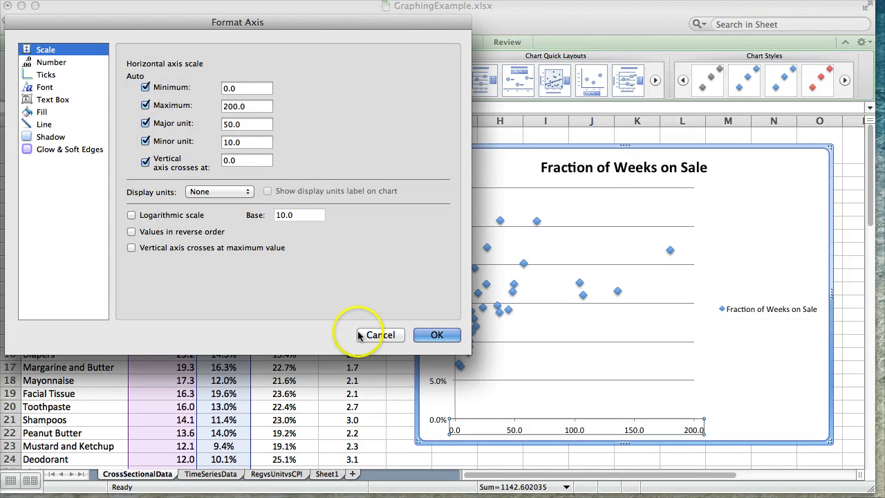
{"action": "left_click_drag", "start_coordinate": [263, 28], "coordinate": [267, 69]}
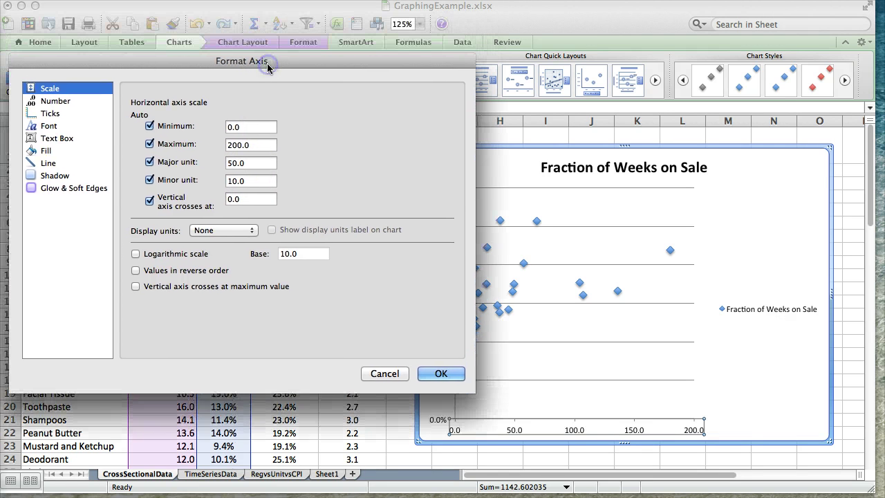
{"action": "left_click", "coordinate": [135, 254]}
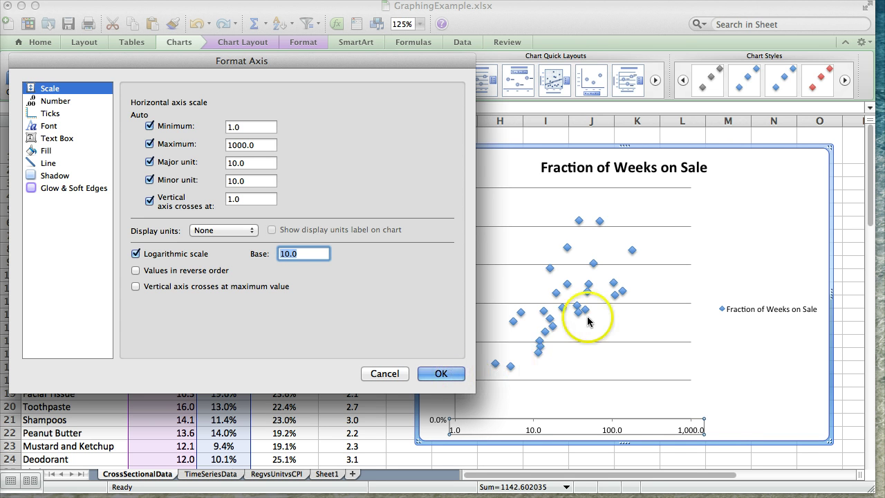
{"action": "left_click", "coordinate": [135, 254]}
{"action": "left_click", "coordinate": [135, 254]}
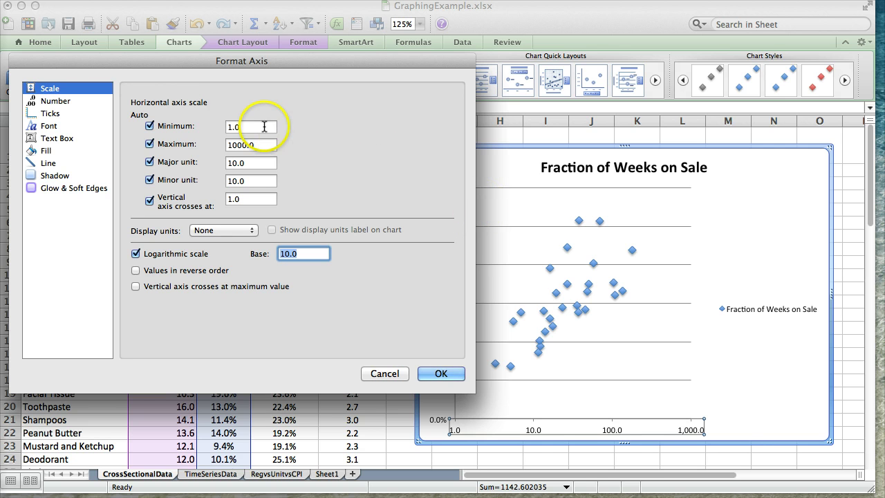
{"action": "left_click", "coordinate": [238, 126]}
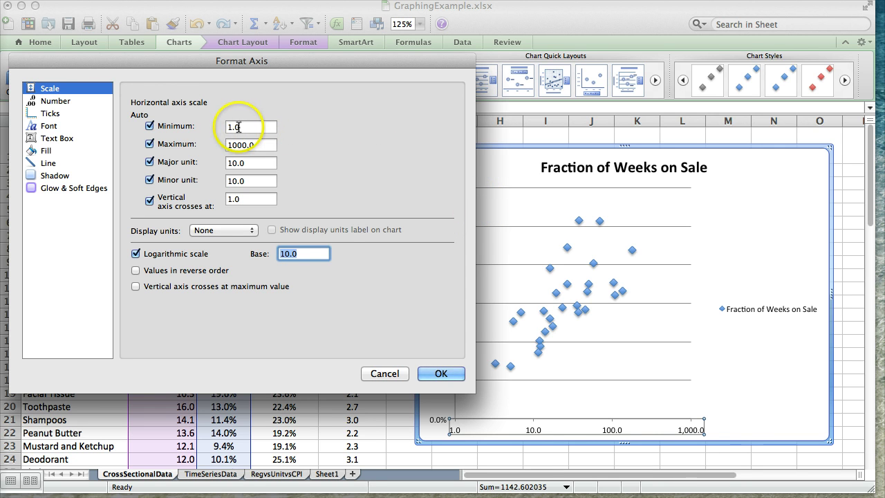
{"action": "left_click", "coordinate": [269, 146]}
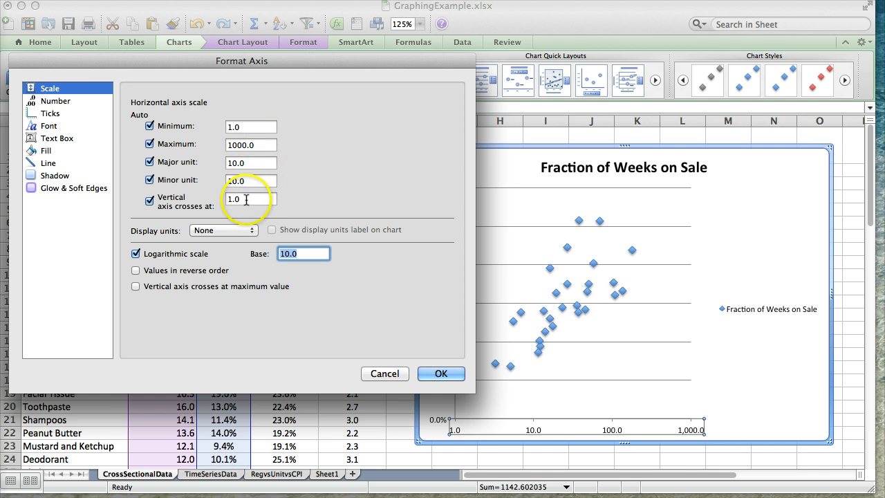
{"action": "left_click", "coordinate": [55, 101]}
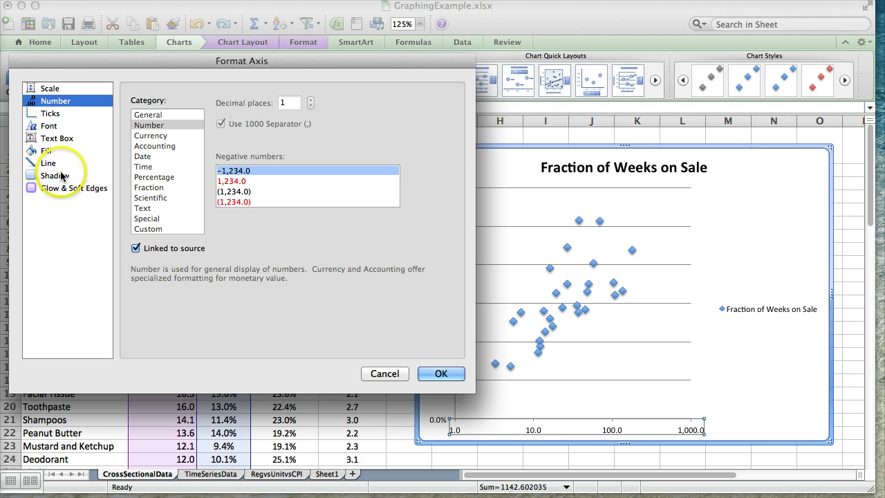
{"action": "left_click", "coordinate": [431, 374]}
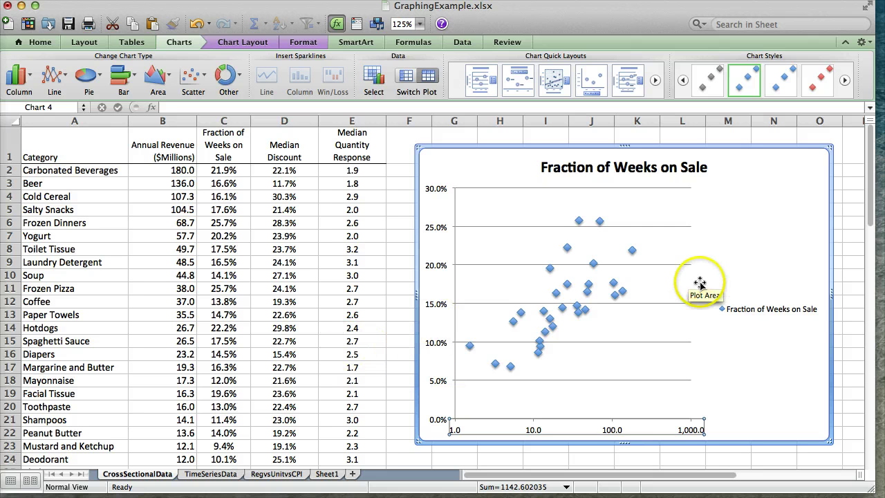
Step: Delete the Fraction of Weeks on Sale legend from the scatter chart
{"action": "left_click", "coordinate": [754, 313]}
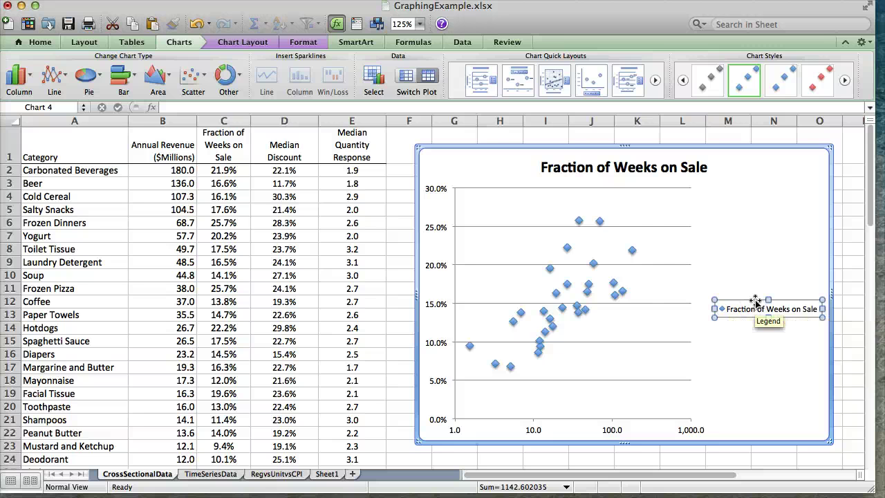
{"action": "key", "text": "Delete"}
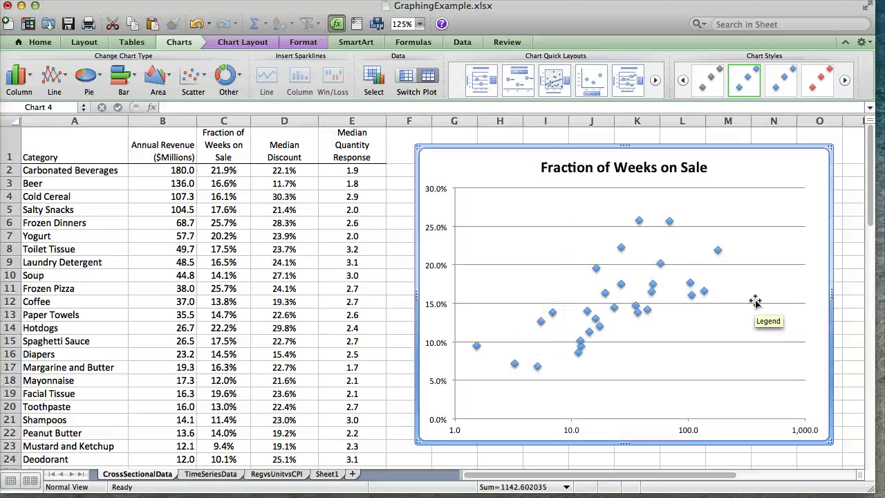
Step: Add a horizontal axis title below the axis reading "Log(Annual Revenue)"
{"action": "left_click", "coordinate": [259, 45]}
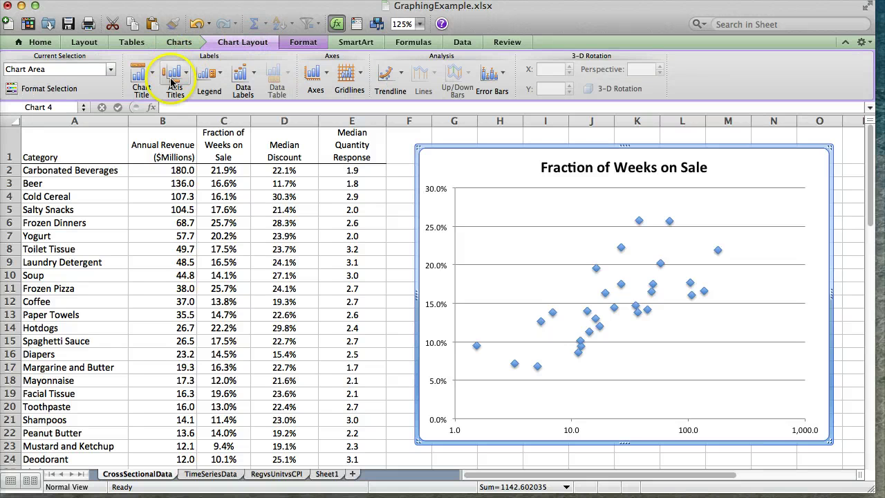
{"action": "left_click", "coordinate": [177, 80]}
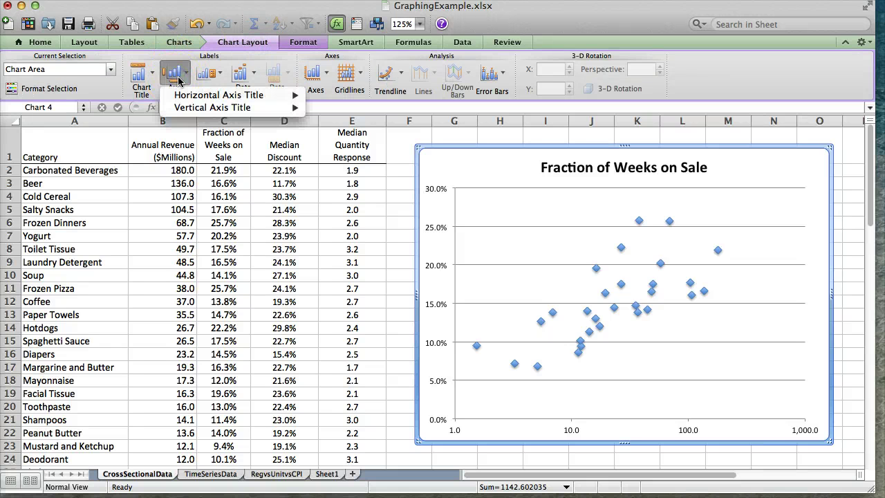
{"action": "mouse_move", "coordinate": [304, 95]}
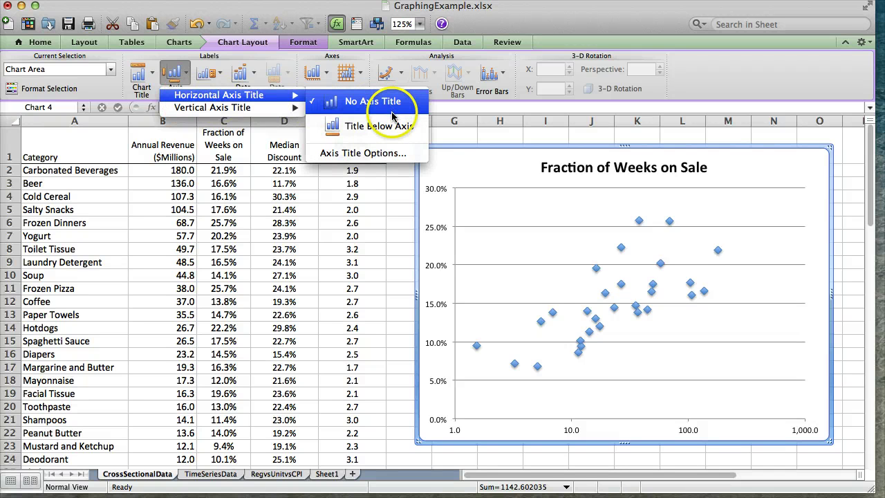
{"action": "left_click", "coordinate": [363, 136]}
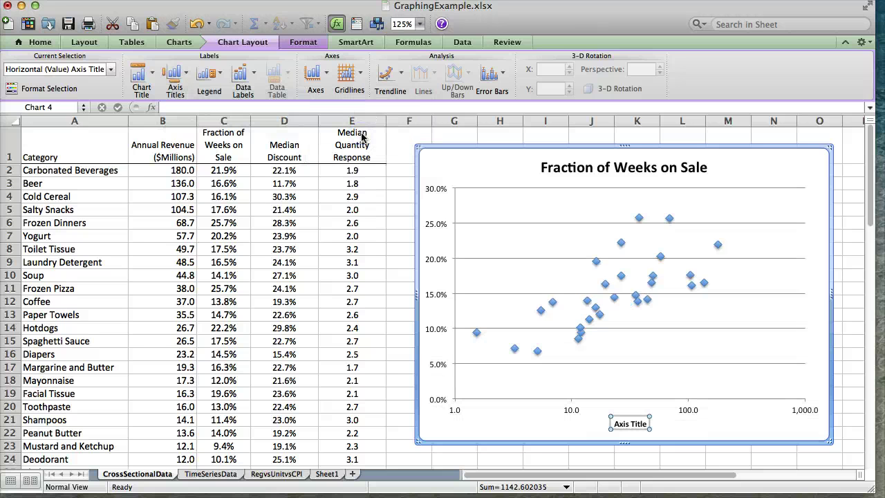
{"action": "type", "text": "Log"}
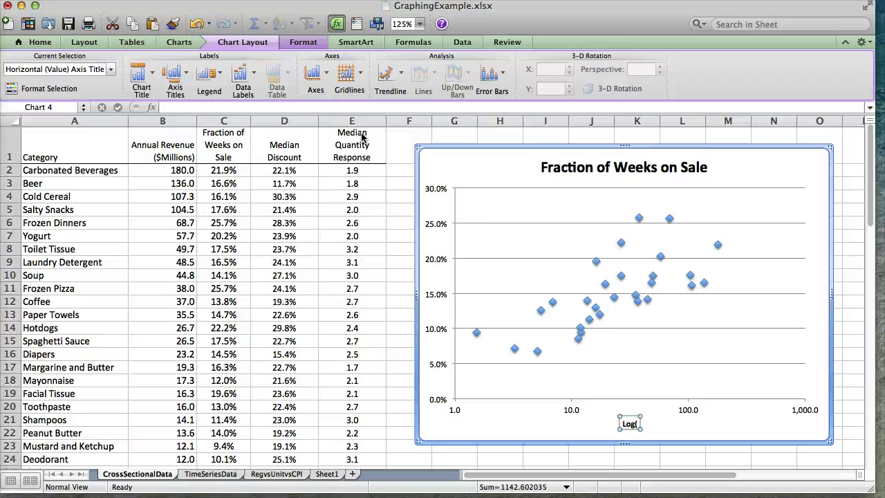
{"action": "type", "text": "(Annual R"}
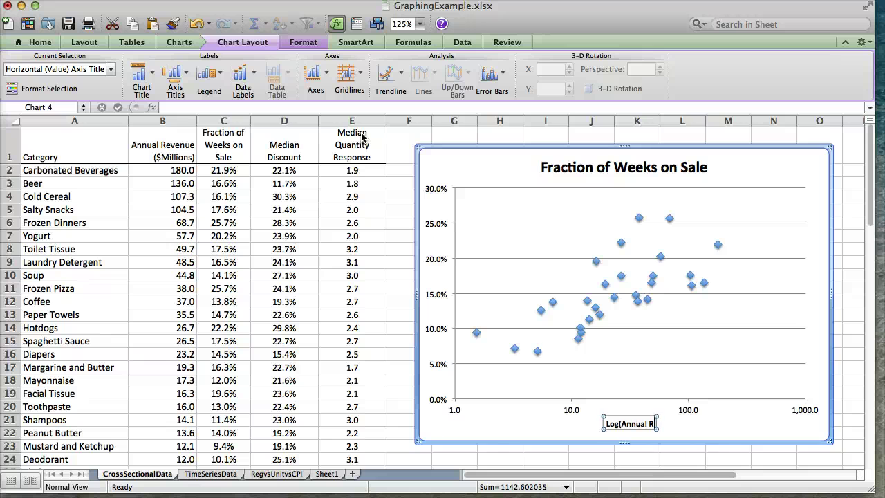
{"action": "type", "text": "evenue)"}
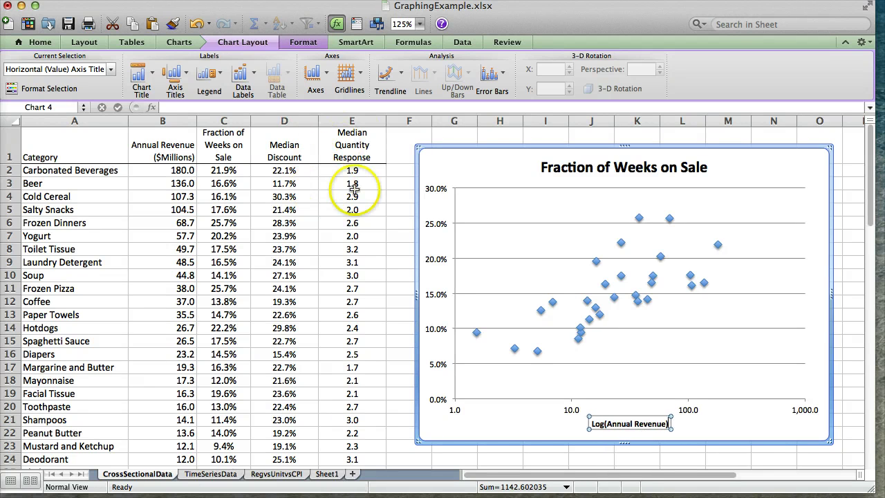
Step: Add a rotated vertical axis title reading "Fraction of Weeks on Sale" to the scatter chart
{"action": "left_click", "coordinate": [427, 225]}
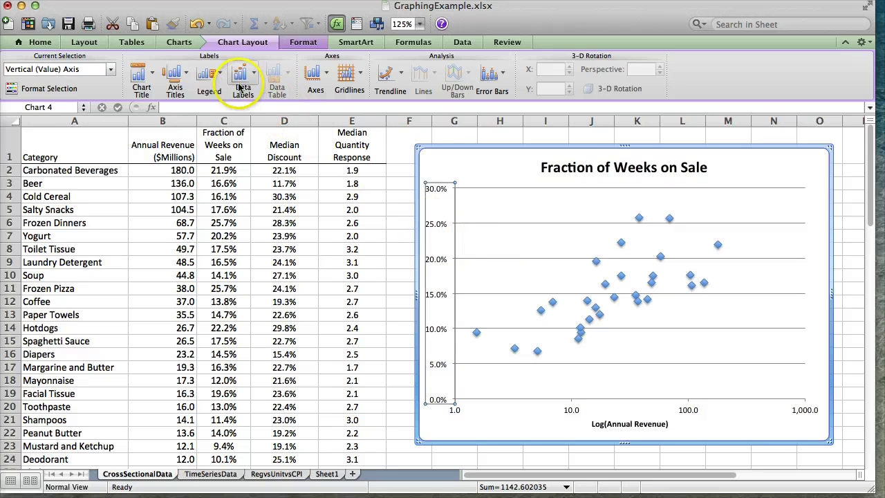
{"action": "left_click", "coordinate": [181, 78]}
{"action": "mouse_move", "coordinate": [263, 107]}
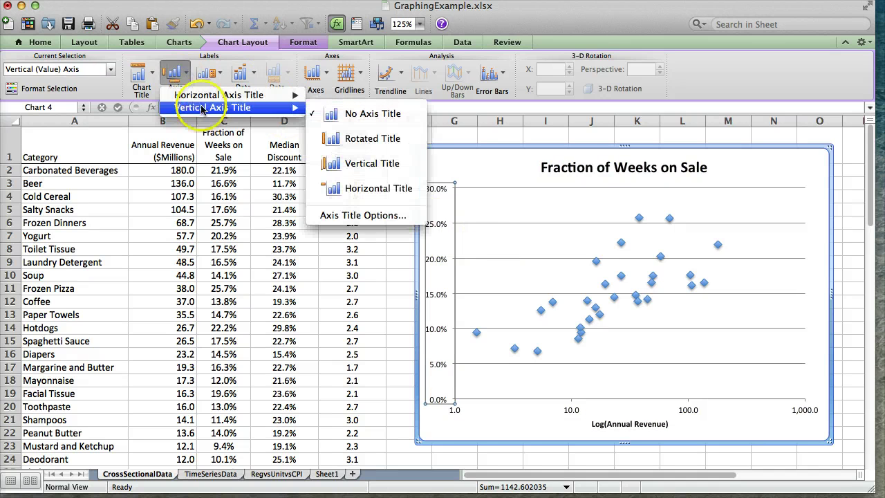
{"action": "left_click", "coordinate": [364, 139]}
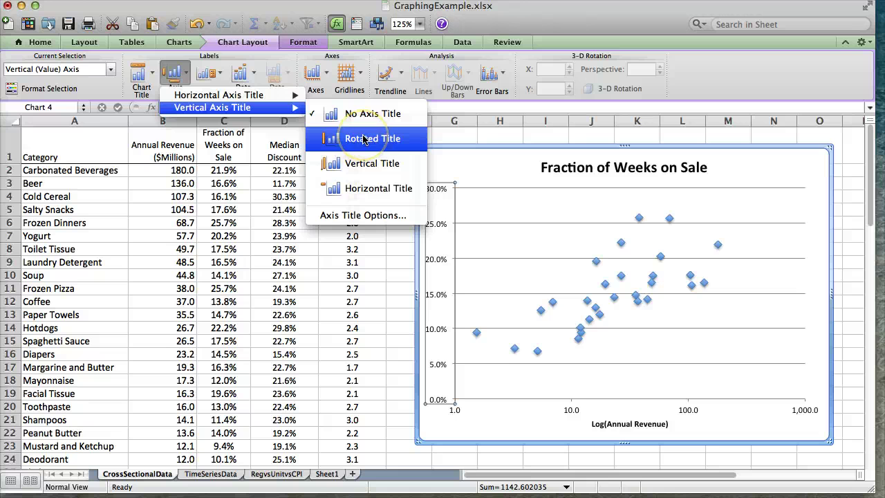
{"action": "left_click", "coordinate": [364, 144]}
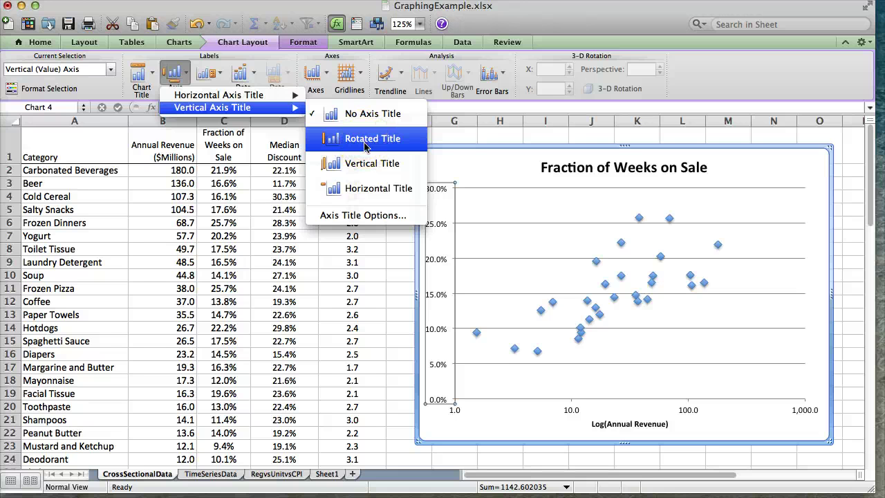
{"action": "left_click", "coordinate": [364, 144]}
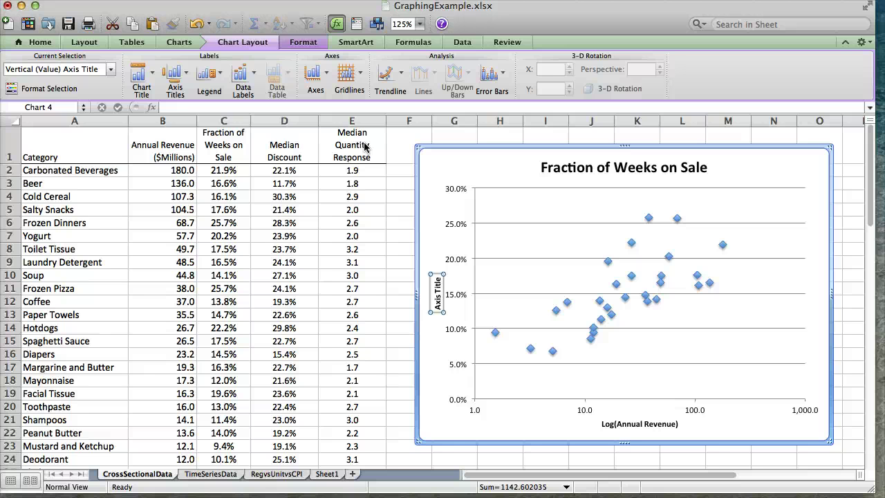
{"action": "type", "text": "Fraction"}
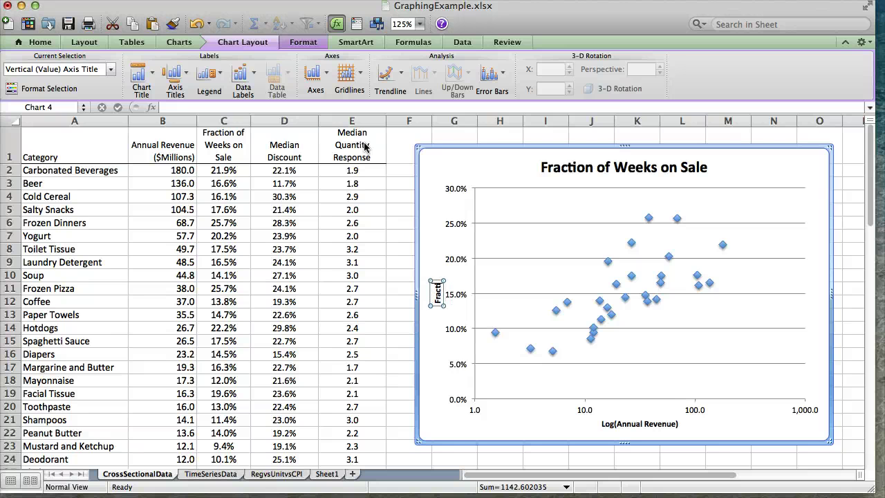
{"action": "type", "text": " of Weeks on Sale"}
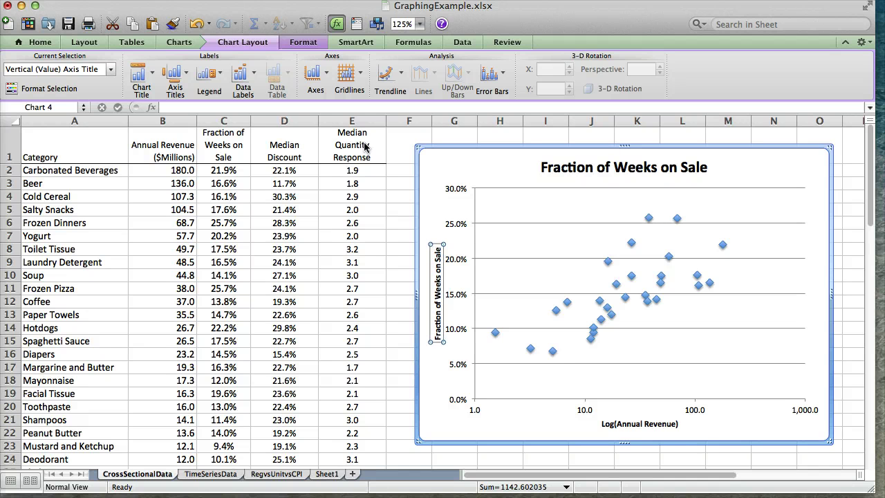
{"action": "left_click", "coordinate": [406, 157]}
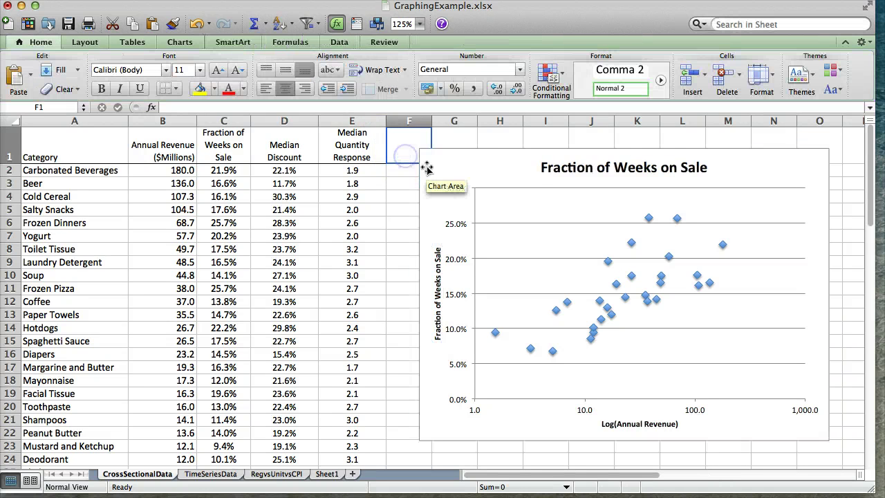
Step: Format the Fraction of Weeks on Sale data series with X-shaped markers and a smaller marker size
{"action": "left_click", "coordinate": [571, 172]}
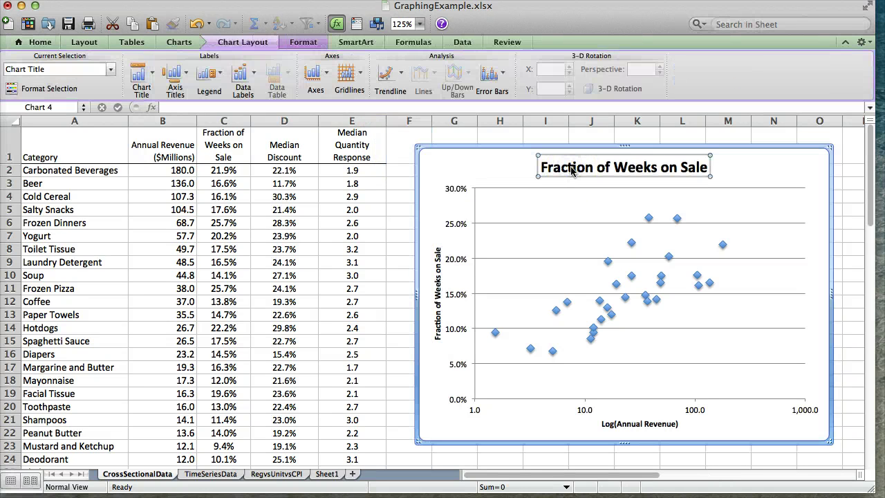
{"action": "left_click", "coordinate": [607, 264]}
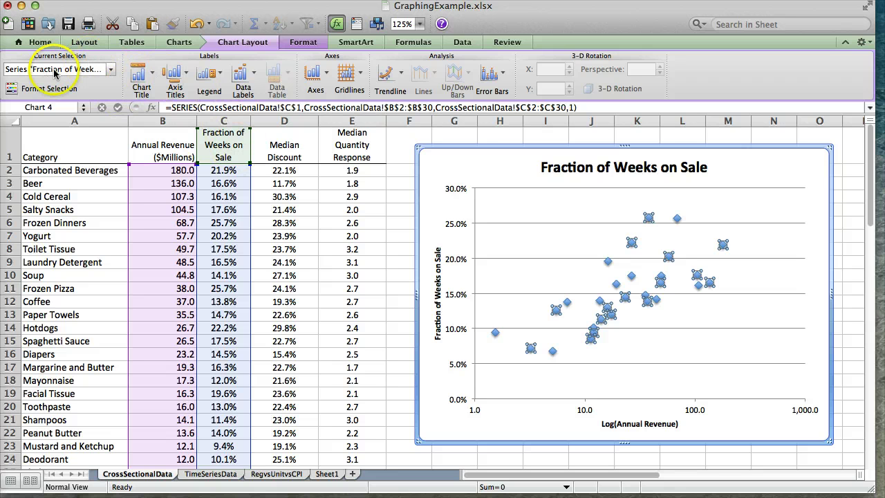
{"action": "left_click", "coordinate": [111, 70]}
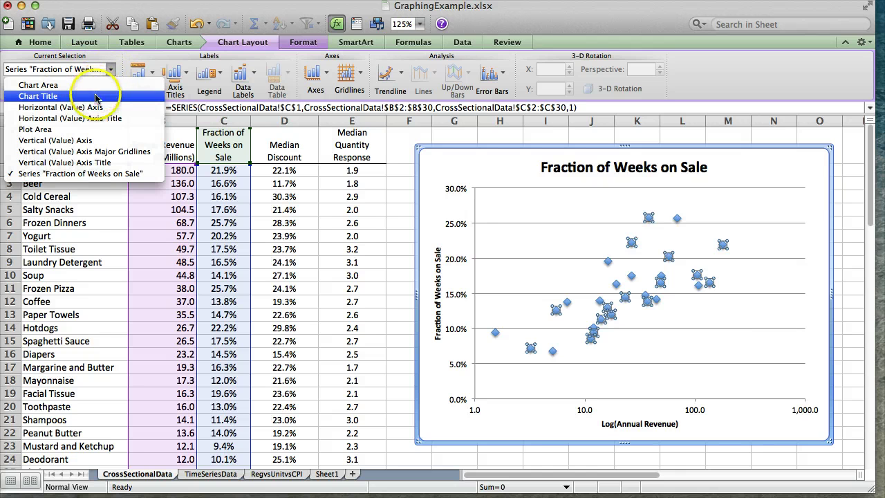
{"action": "left_click", "coordinate": [98, 174]}
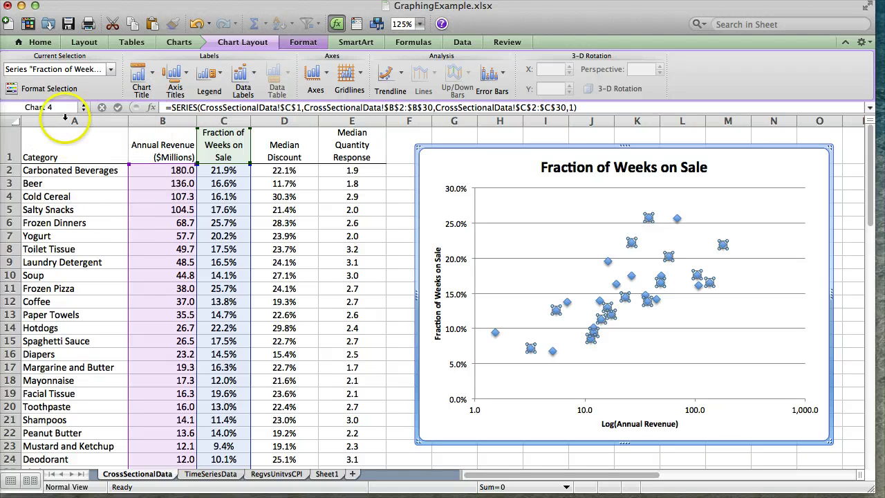
{"action": "left_click", "coordinate": [48, 88]}
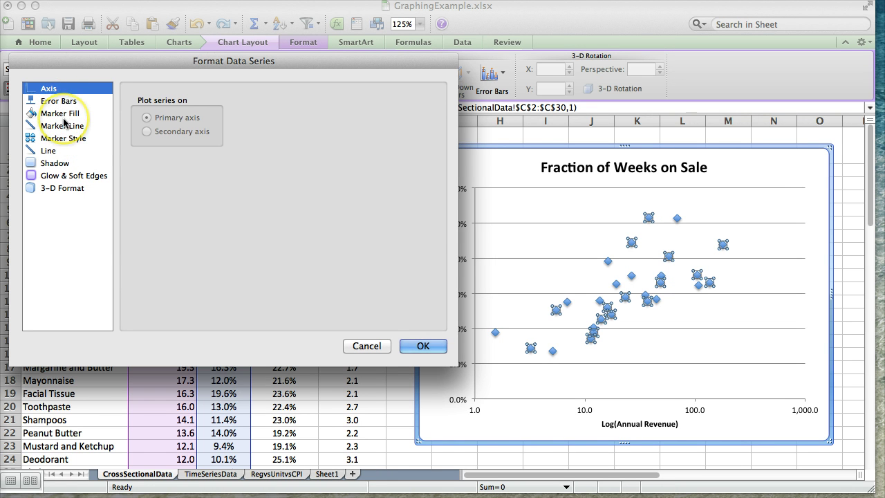
{"action": "left_click", "coordinate": [66, 140]}
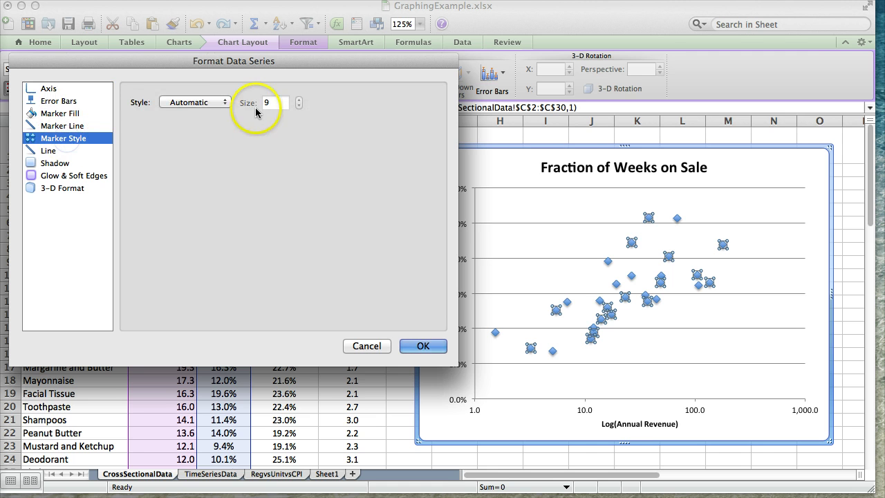
{"action": "left_click", "coordinate": [207, 102]}
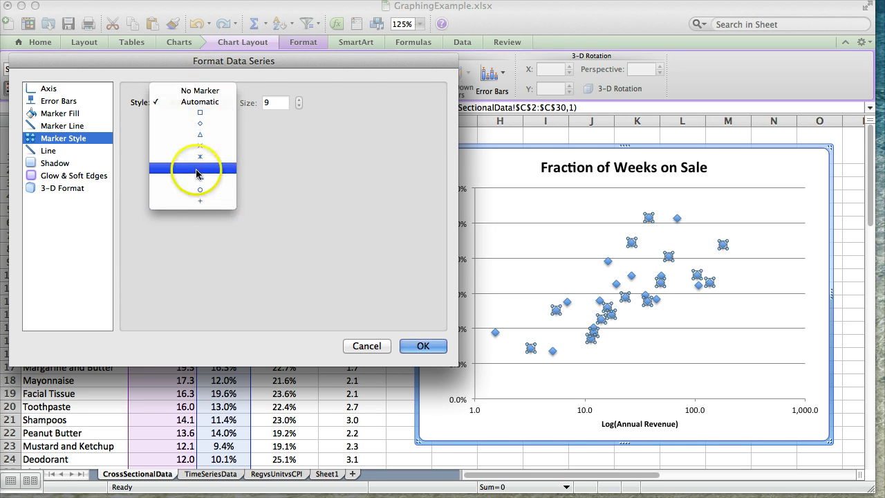
{"action": "left_click", "coordinate": [206, 146]}
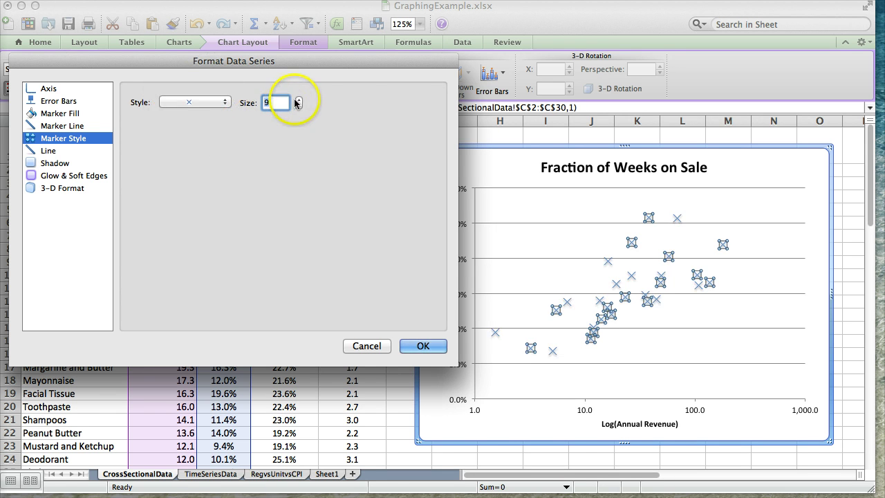
{"action": "left_click", "coordinate": [299, 107]}
{"action": "left_click", "coordinate": [299, 106]}
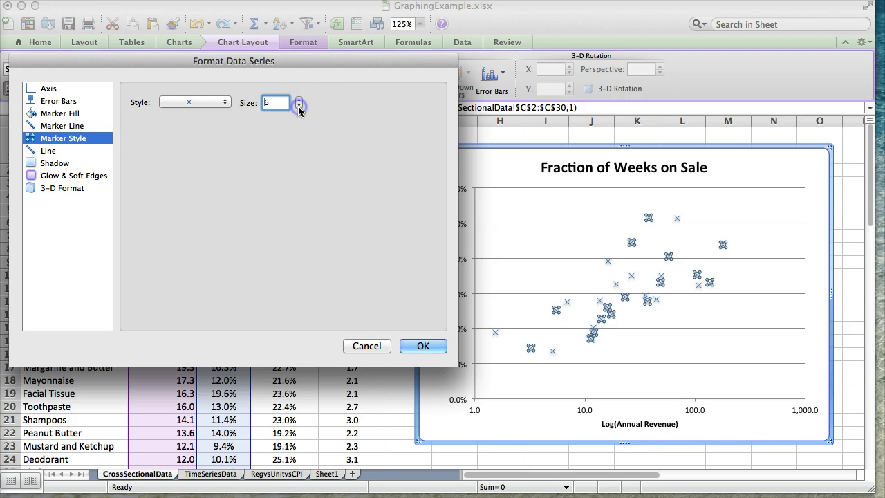
{"action": "left_click", "coordinate": [299, 107]}
{"action": "left_click", "coordinate": [414, 346]}
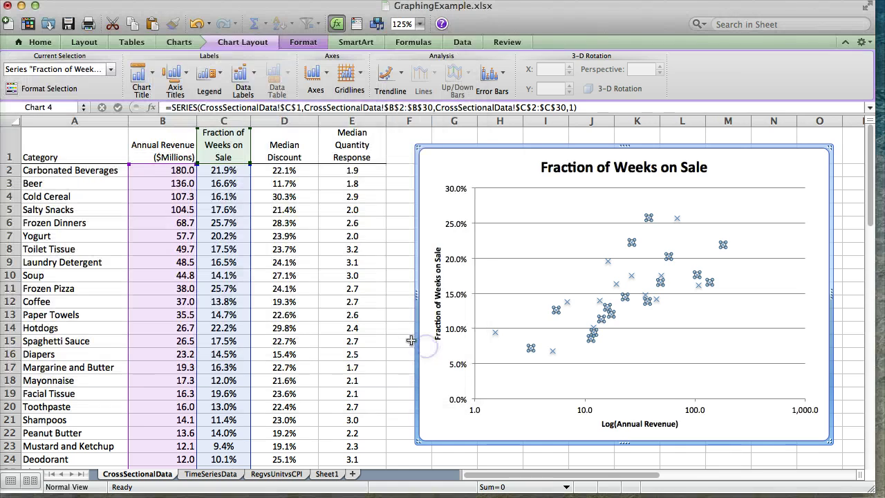
{"action": "left_click", "coordinate": [403, 142]}
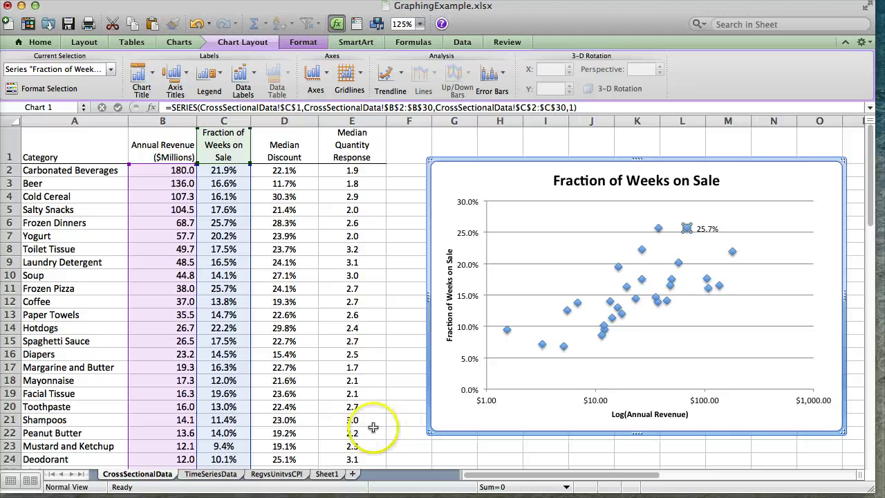
Step: Open the TimeSeriesData sheet and examine the Regular Price Index and Unit Price Index columns
{"action": "left_click", "coordinate": [211, 473]}
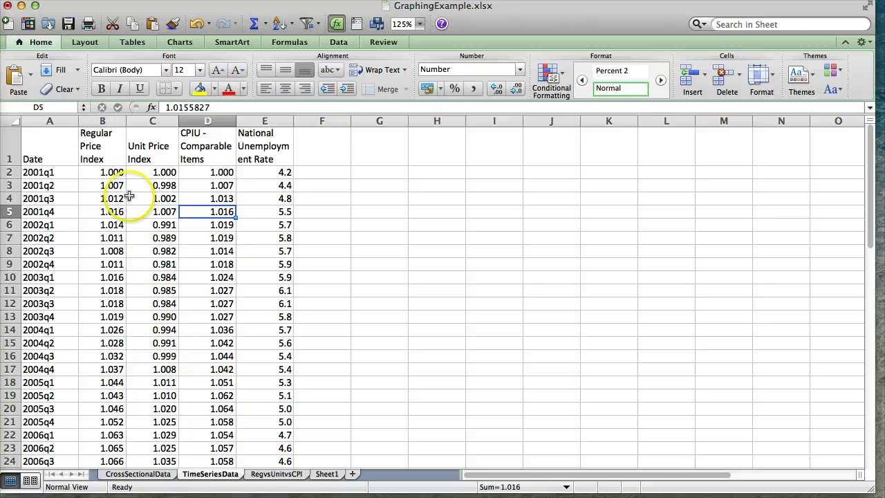
{"action": "left_click", "coordinate": [109, 159]}
{"action": "left_click_drag", "start_coordinate": [108, 159], "coordinate": [126, 159]}
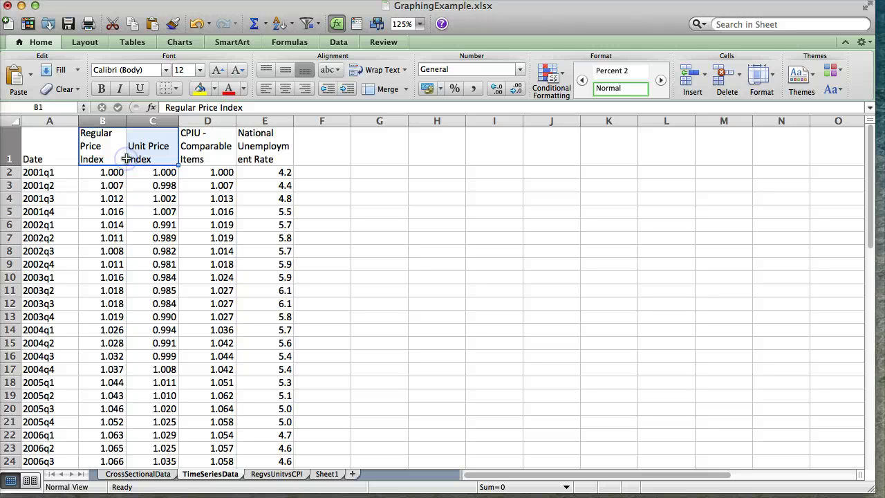
{"action": "left_click", "coordinate": [92, 154]}
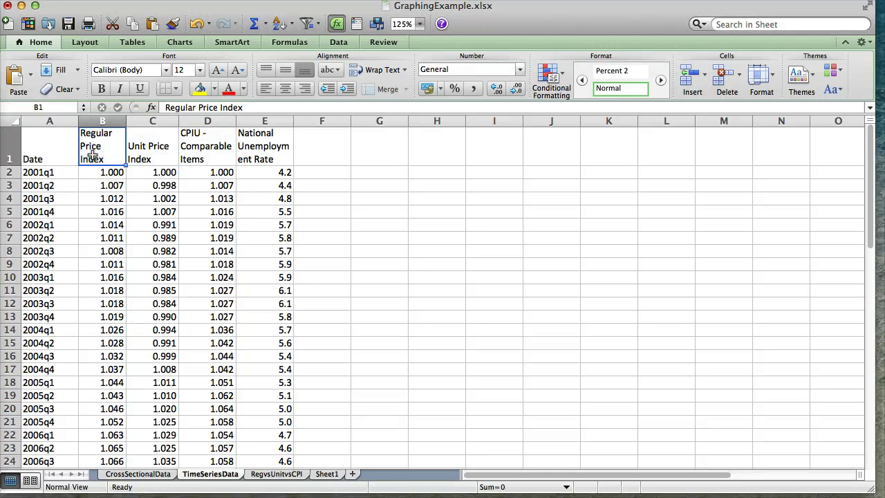
{"action": "left_click", "coordinate": [151, 158]}
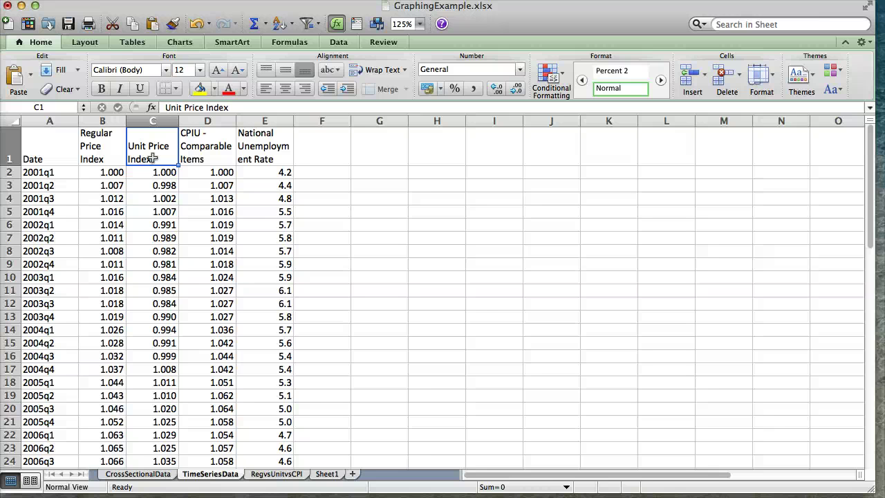
{"action": "left_click", "coordinate": [151, 158]}
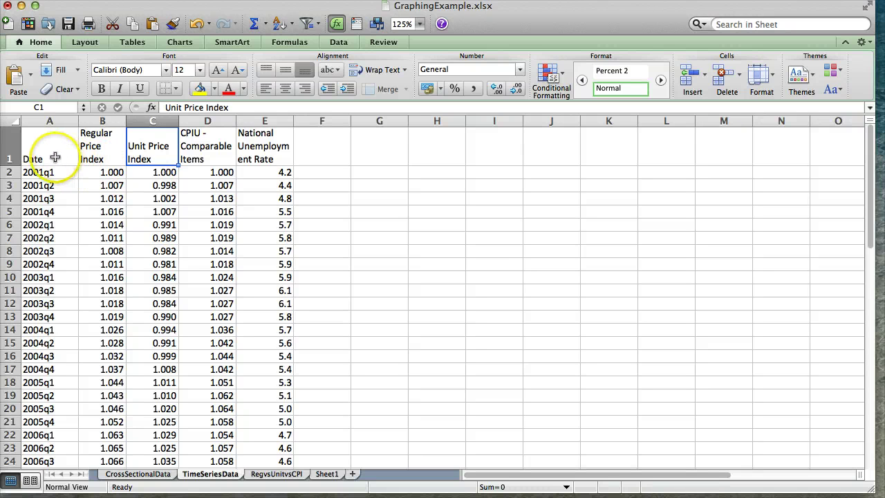
Step: Insert a plain 2-D line chart from the Date, Regular Price Index and Unit Price Index data in A1:C45, placed beside the table
{"action": "left_click_drag", "start_coordinate": [42, 158], "coordinate": [158, 406]}
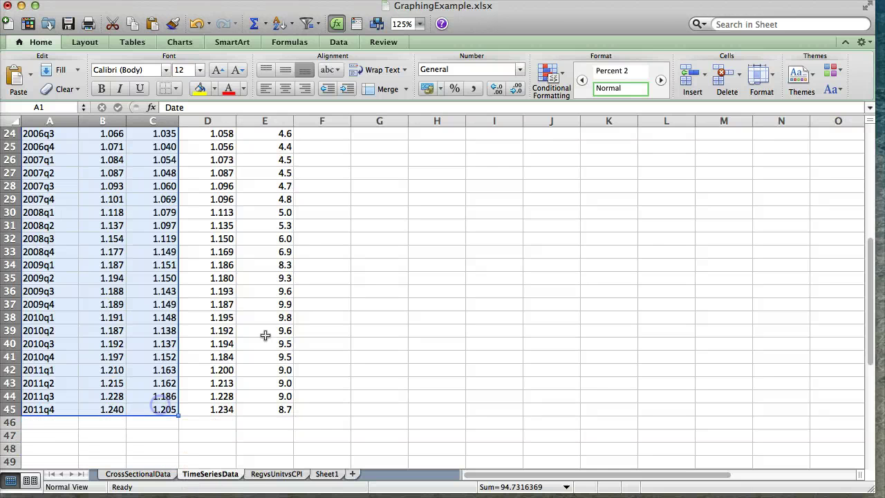
{"action": "scroll", "coordinate": [242, 206], "scroll_direction": "up", "scroll_amount": 8}
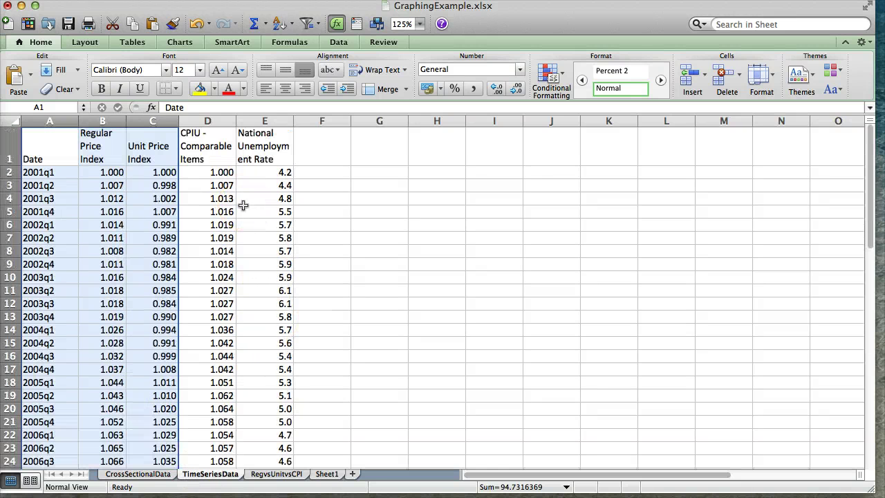
{"action": "scroll", "coordinate": [241, 206], "scroll_direction": "down", "scroll_amount": 10}
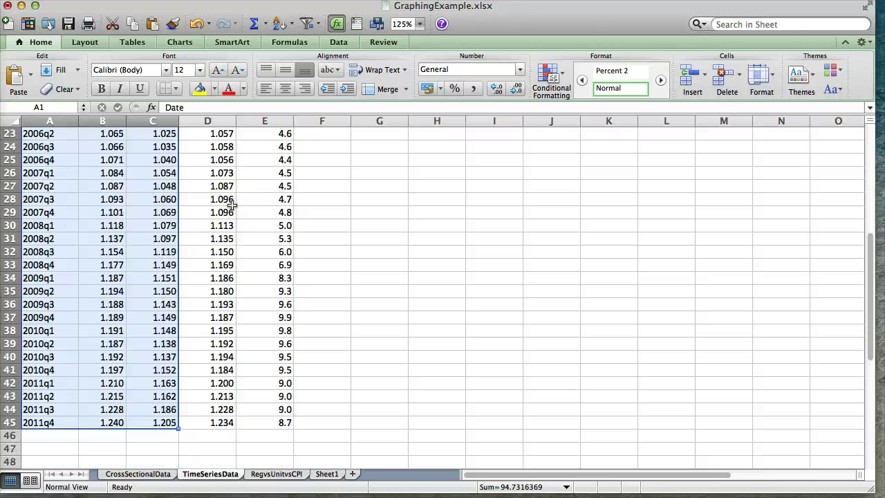
{"action": "scroll", "coordinate": [233, 205], "scroll_direction": "up", "scroll_amount": 6}
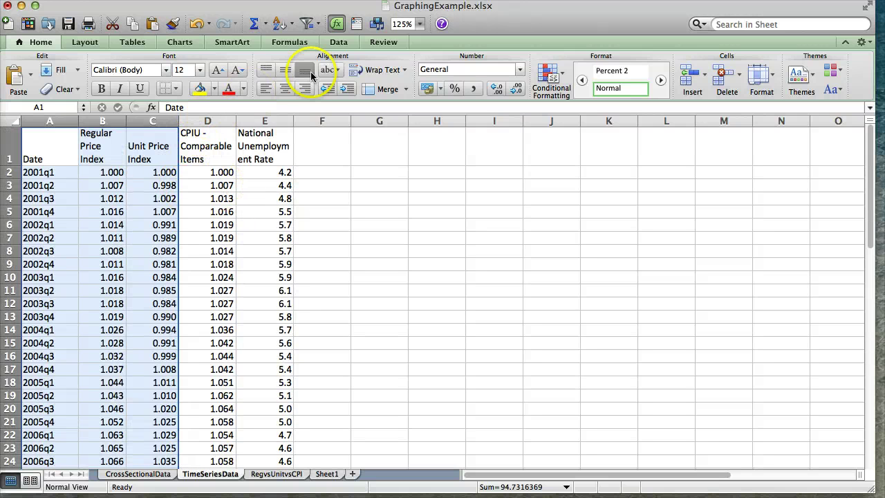
{"action": "left_click", "coordinate": [181, 42]}
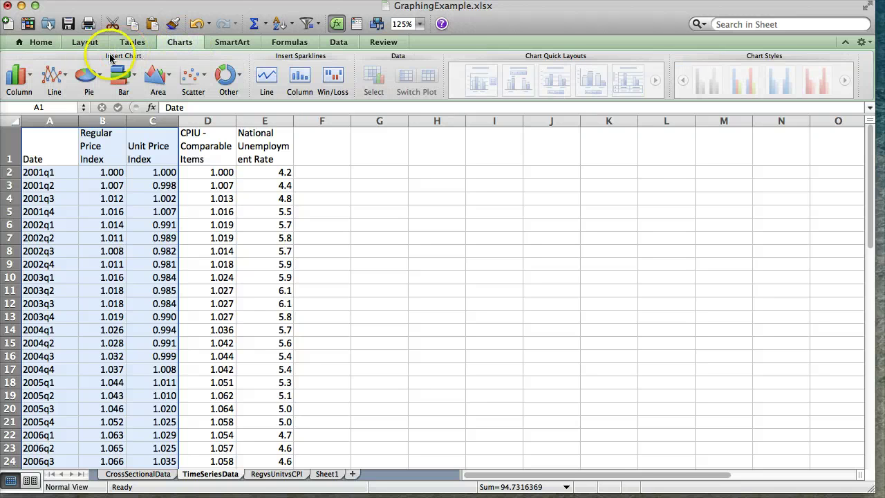
{"action": "left_click", "coordinate": [50, 81]}
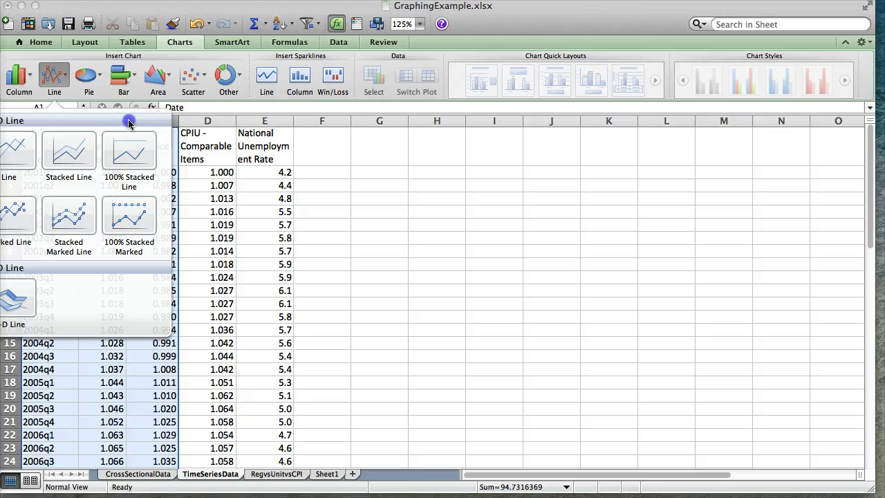
{"action": "left_click", "coordinate": [17, 158]}
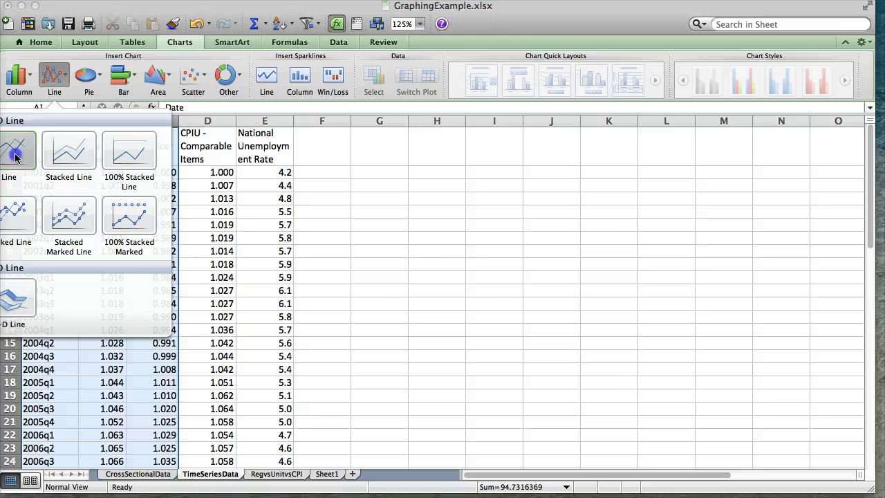
{"action": "left_click_drag", "start_coordinate": [378, 206], "coordinate": [433, 137]}
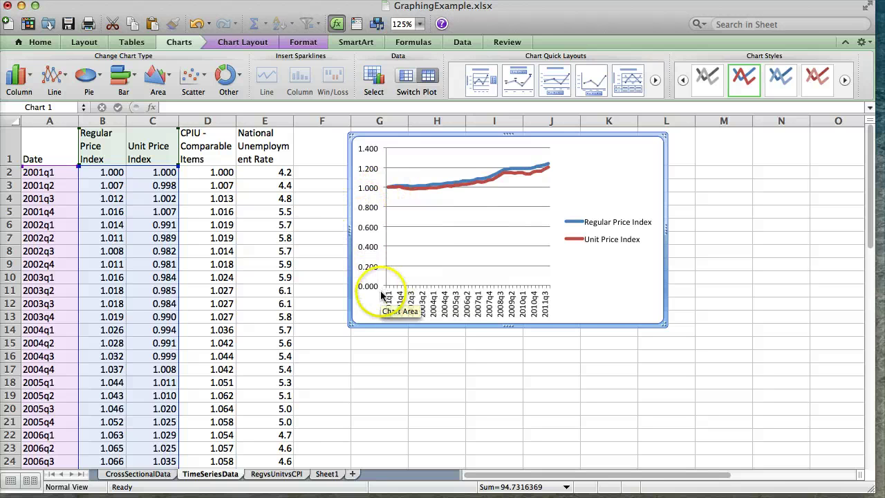
Step: Open the scale settings of the line chart's vertical value axis and set its minimum to 0.9
{"action": "left_click", "coordinate": [366, 211]}
{"action": "right_click", "coordinate": [373, 214]}
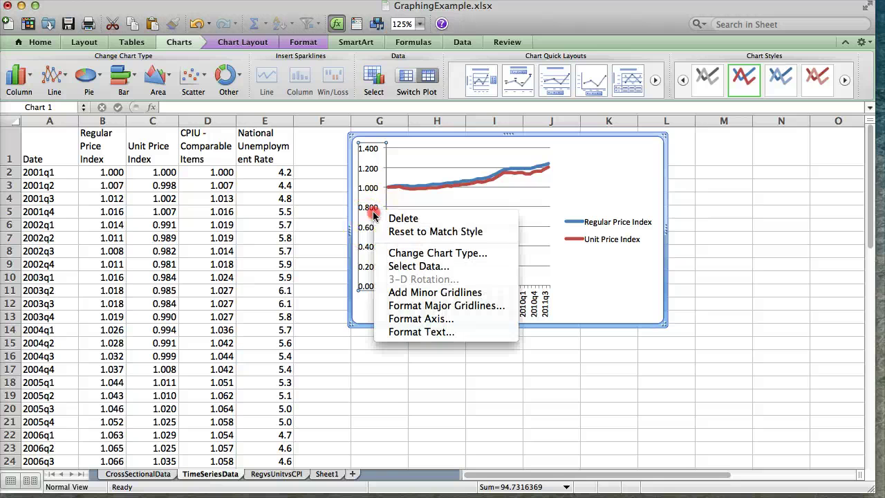
{"action": "left_click", "coordinate": [365, 277]}
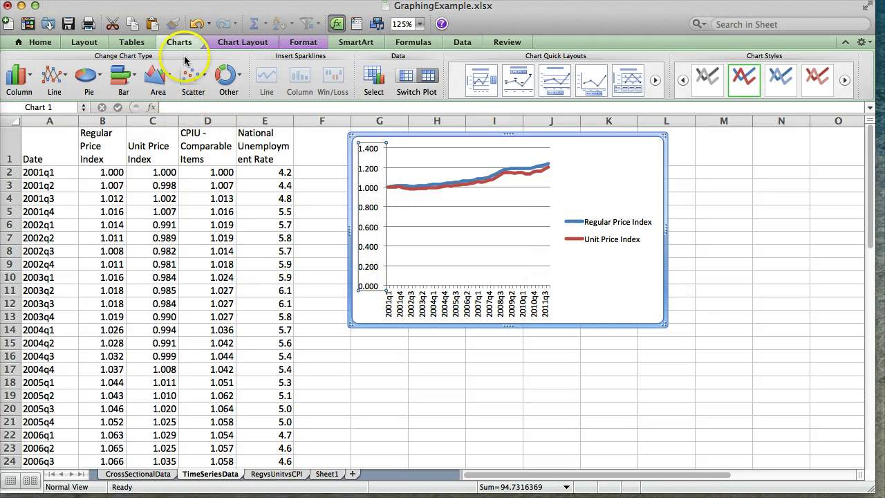
{"action": "left_click", "coordinate": [305, 42]}
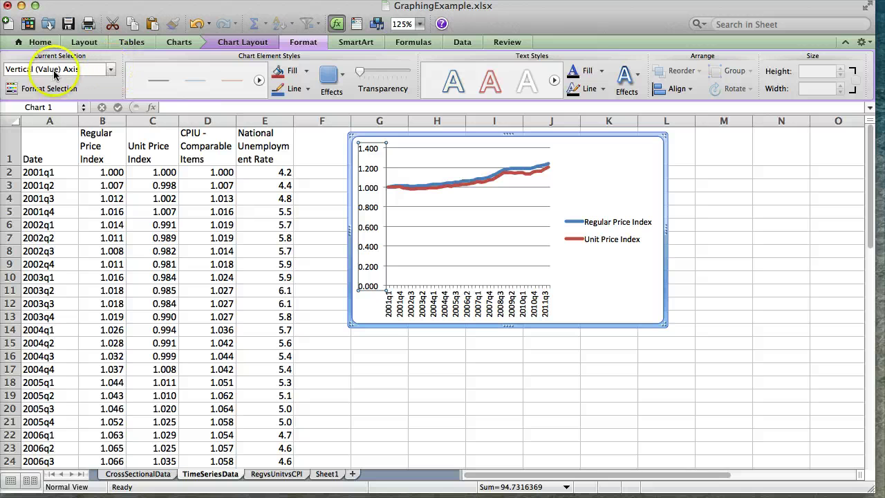
{"action": "left_click", "coordinate": [111, 71]}
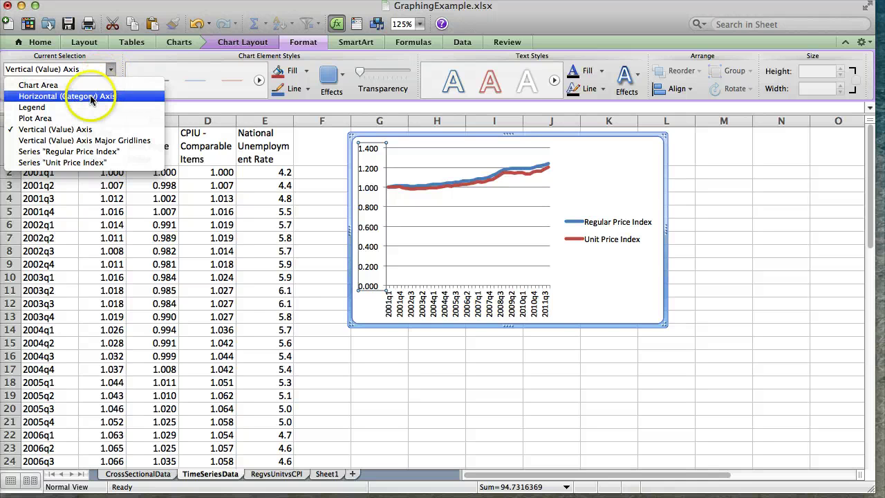
{"action": "left_click_drag", "start_coordinate": [90, 100], "coordinate": [89, 131]}
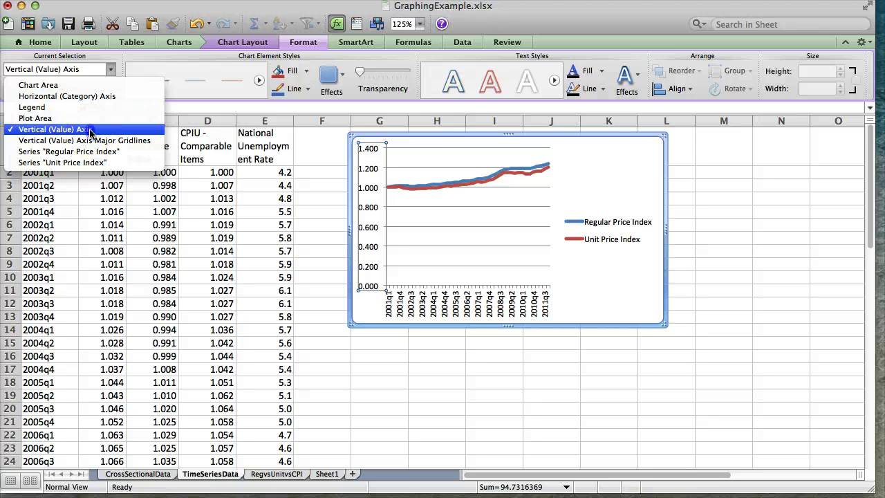
{"action": "left_click_drag", "start_coordinate": [90, 132], "coordinate": [91, 131]}
{"action": "left_click", "coordinate": [39, 93]}
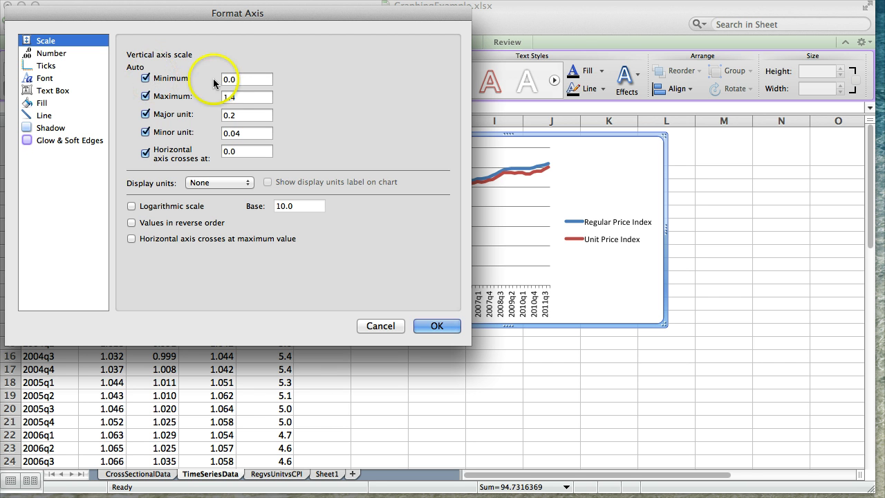
{"action": "left_click", "coordinate": [244, 80]}
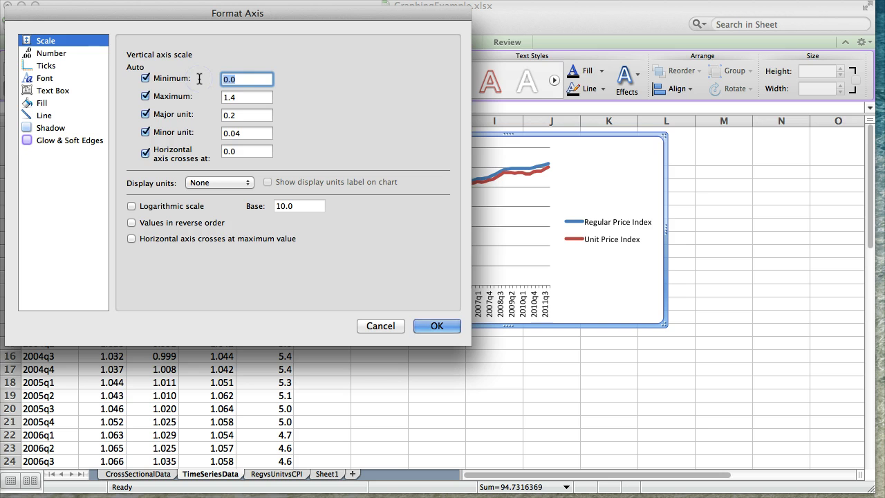
{"action": "type", "text": ".9"}
{"action": "key", "text": "Tab"}
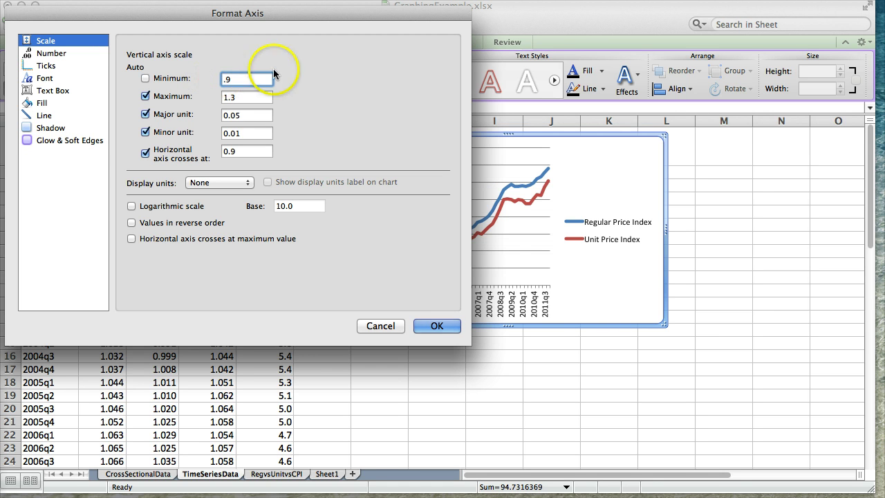
Step: Set the vertical axis maximum to 1.25, apply it, and enlarge the line chart to about 4.25" high by 6.88" wide
{"action": "type", "text": "1.3"}
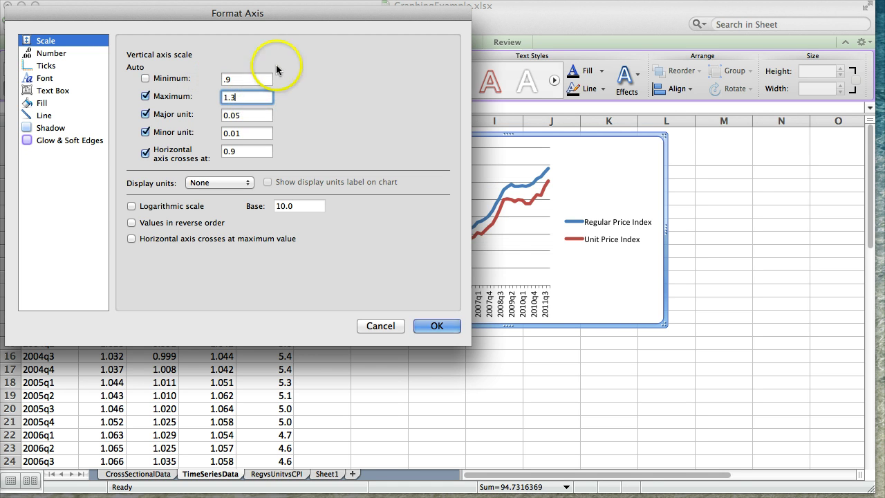
{"action": "left_click_drag", "start_coordinate": [270, 16], "coordinate": [317, 14]}
{"action": "key", "text": "BackSpace"}
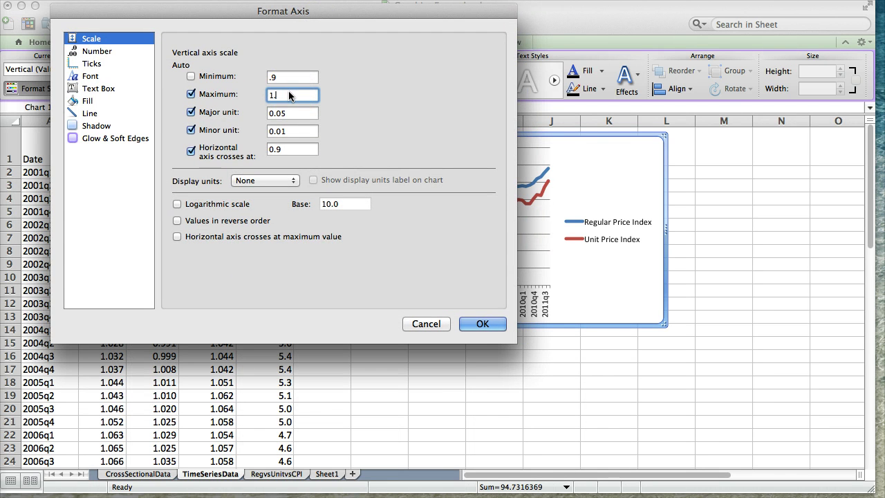
{"action": "type", "text": "25"}
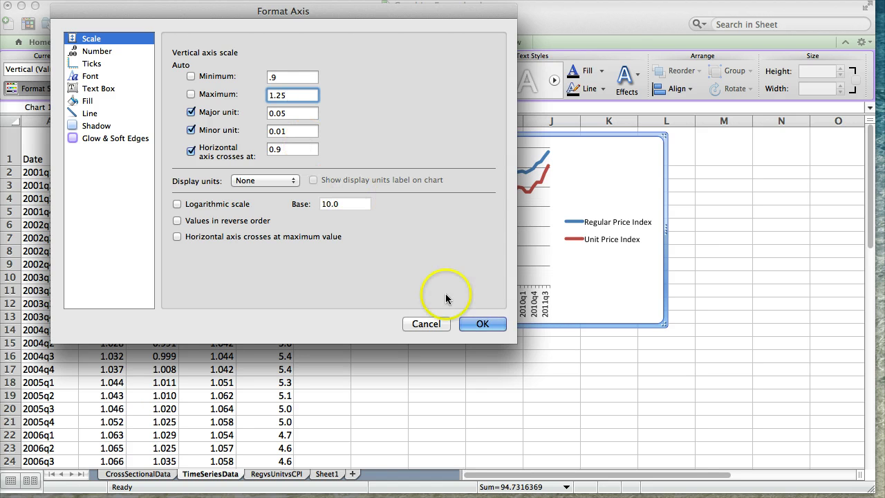
{"action": "left_click", "coordinate": [487, 326]}
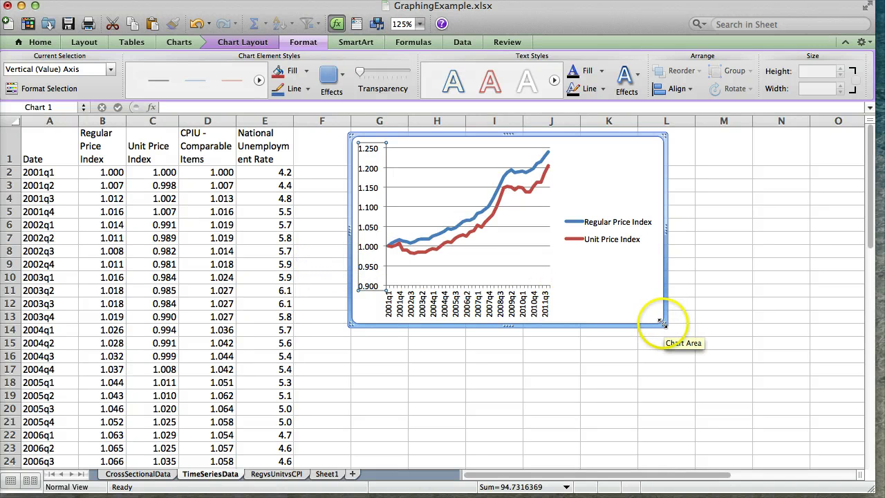
{"action": "left_click_drag", "start_coordinate": [662, 323], "coordinate": [781, 401]}
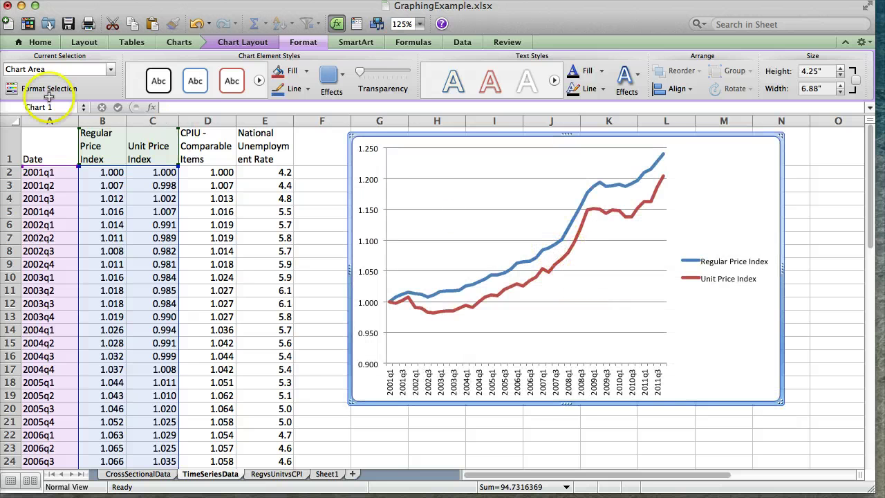
Step: Open the formatting of the Regular Price Index series and give its line the finest dotted style
{"action": "right_click", "coordinate": [545, 251]}
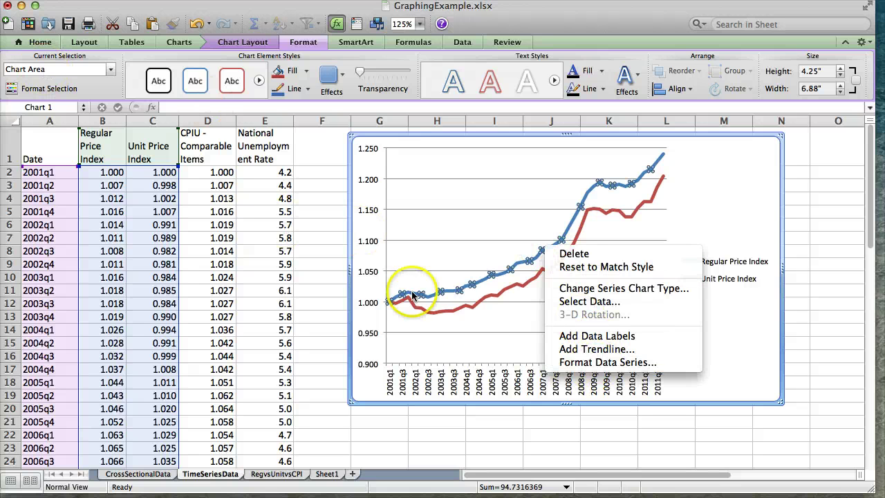
{"action": "left_click", "coordinate": [594, 363]}
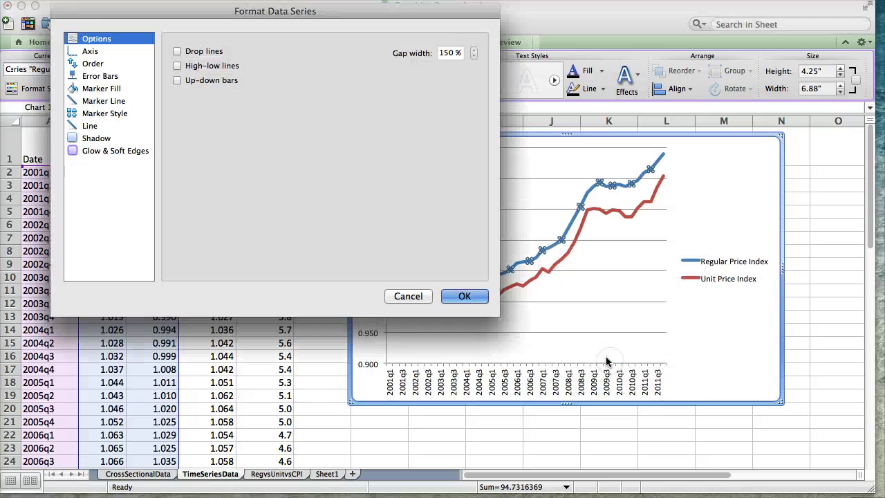
{"action": "left_click_drag", "start_coordinate": [277, 12], "coordinate": [203, 23]}
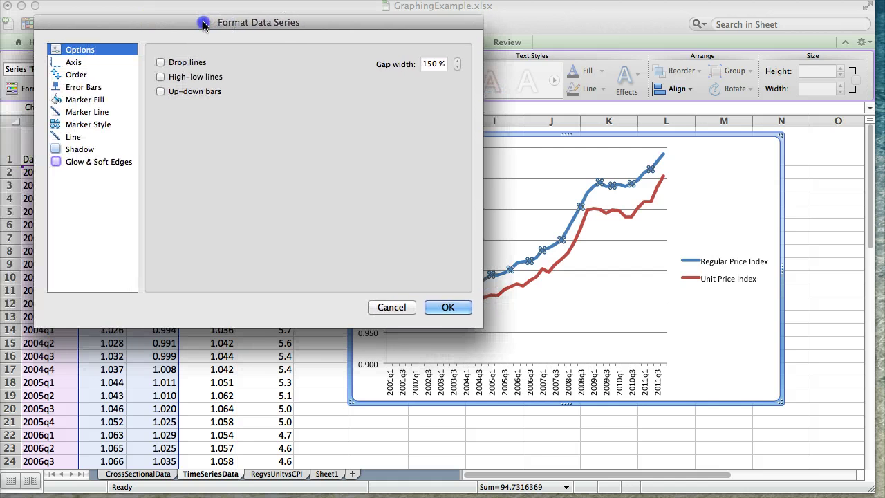
{"action": "left_click", "coordinate": [72, 140]}
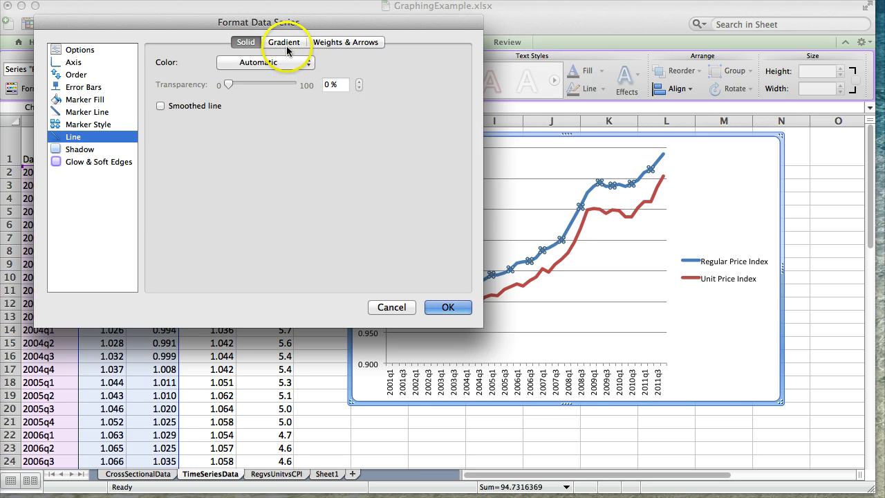
{"action": "left_click", "coordinate": [327, 44]}
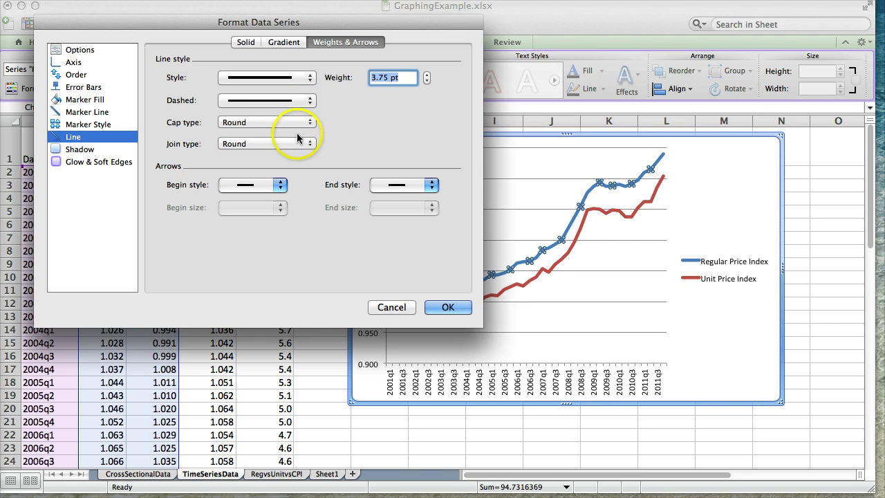
{"action": "left_click", "coordinate": [307, 101]}
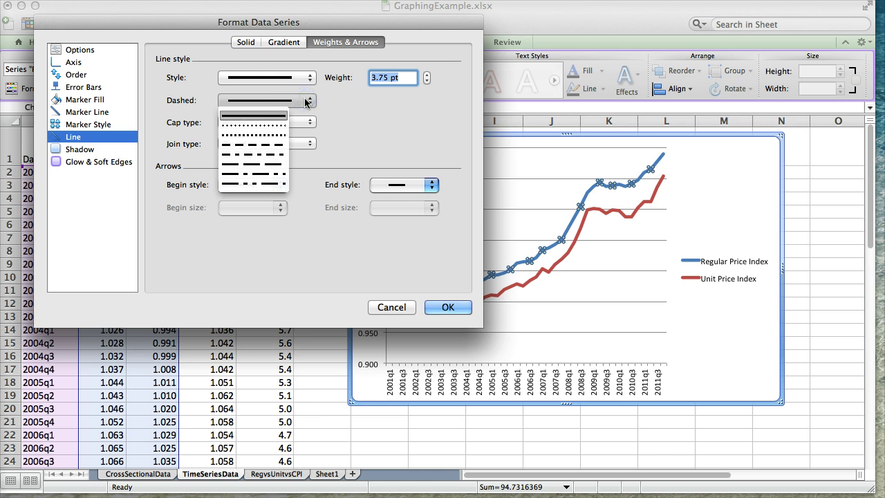
{"action": "left_click", "coordinate": [264, 126]}
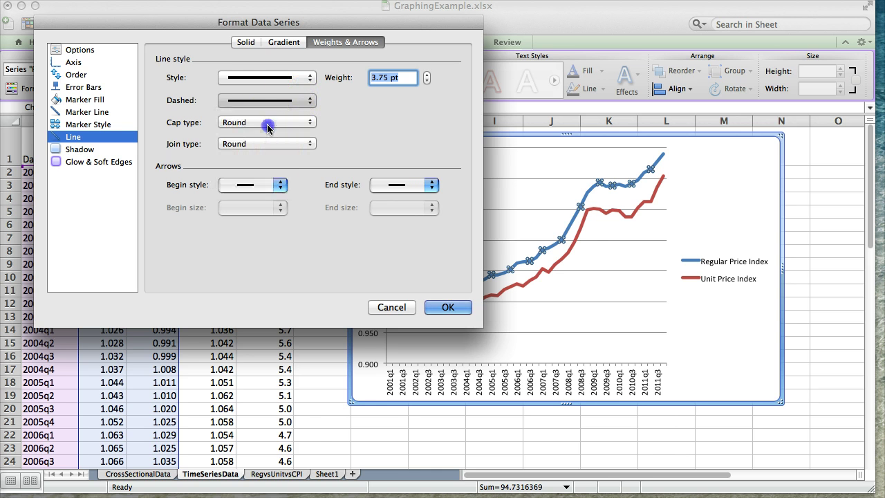
Step: Try a 1 pt weight for the Regular Price Index line, settle on 1.5 pt, apply it and deselect the chart
{"action": "left_click", "coordinate": [311, 78]}
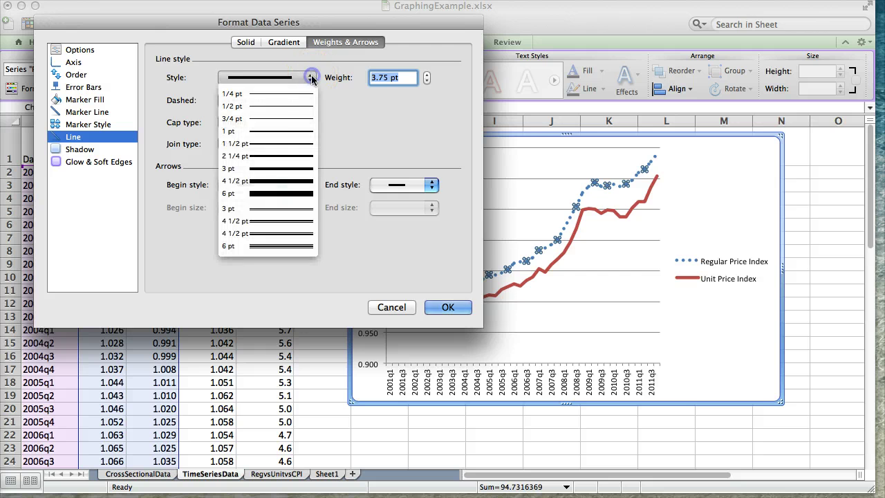
{"action": "left_click", "coordinate": [294, 130]}
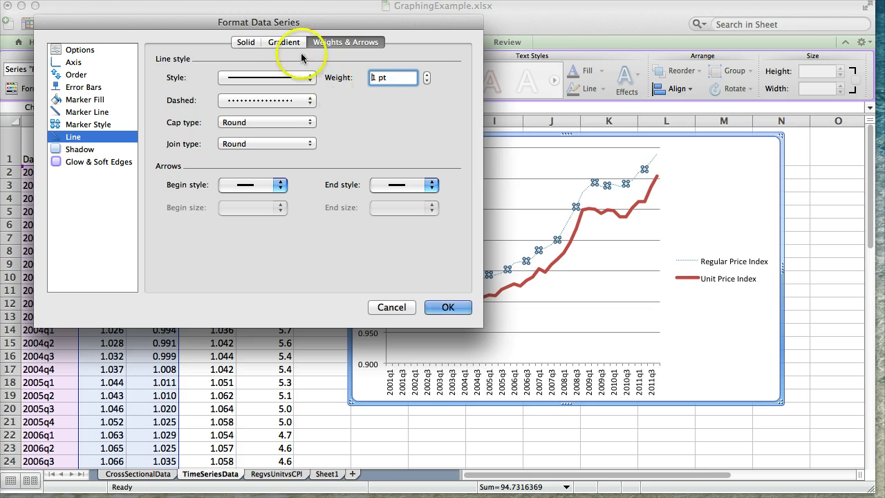
{"action": "left_click", "coordinate": [449, 308]}
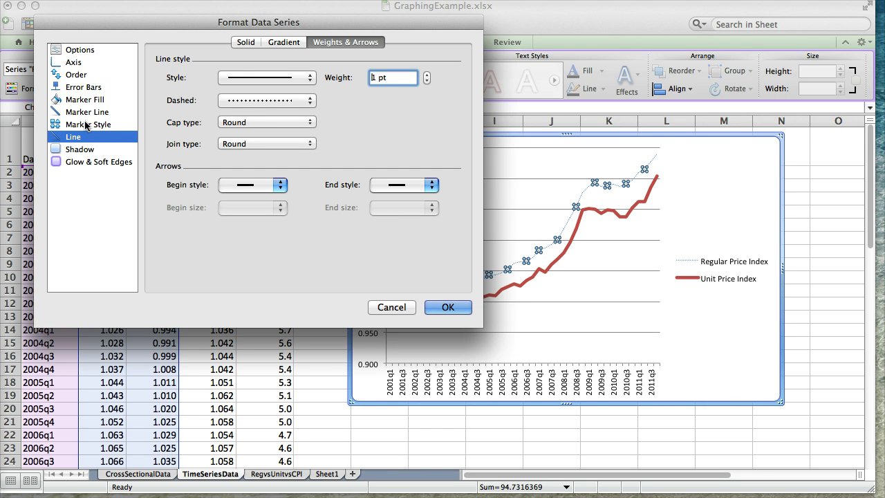
{"action": "left_click", "coordinate": [301, 82]}
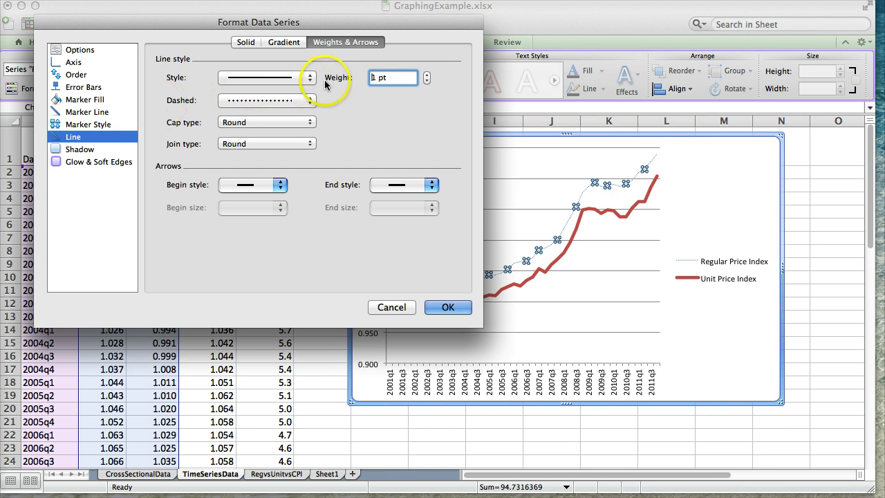
{"action": "left_click", "coordinate": [303, 82]}
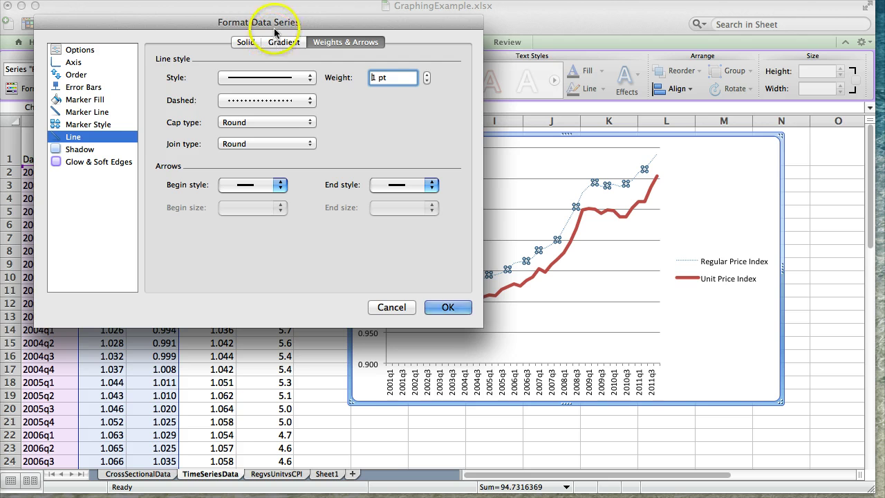
{"action": "left_click_drag", "start_coordinate": [275, 22], "coordinate": [246, 22]}
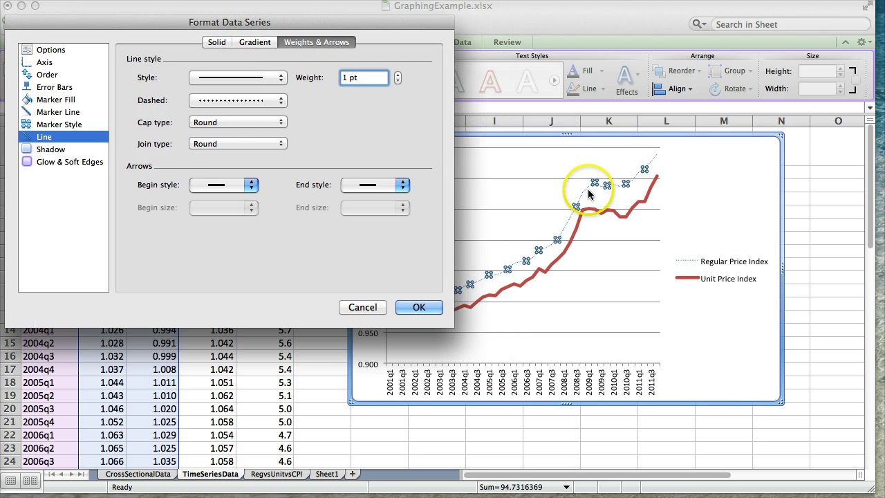
{"action": "left_click", "coordinate": [273, 78]}
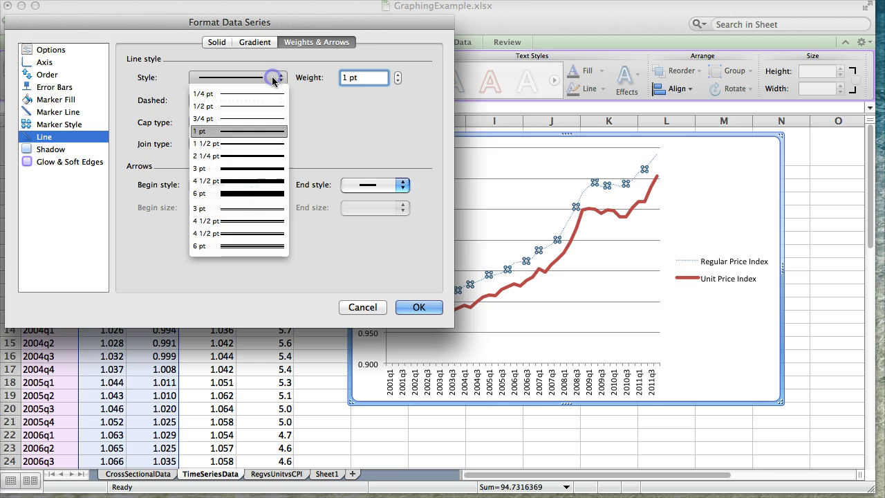
{"action": "left_click", "coordinate": [256, 148]}
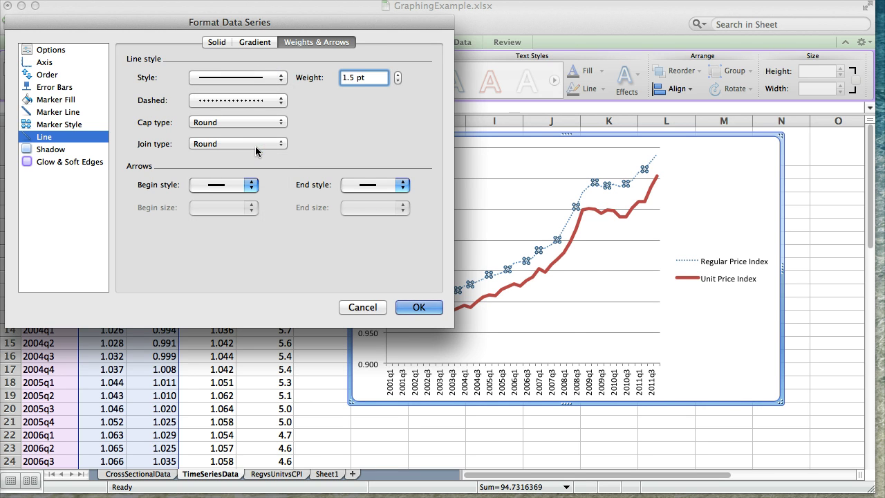
{"action": "left_click", "coordinate": [418, 307]}
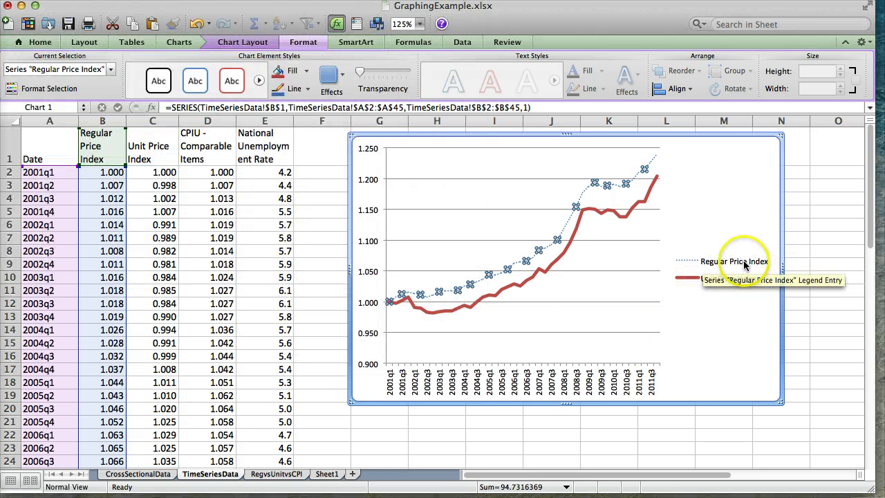
{"action": "mouse_move", "coordinate": [527, 261]}
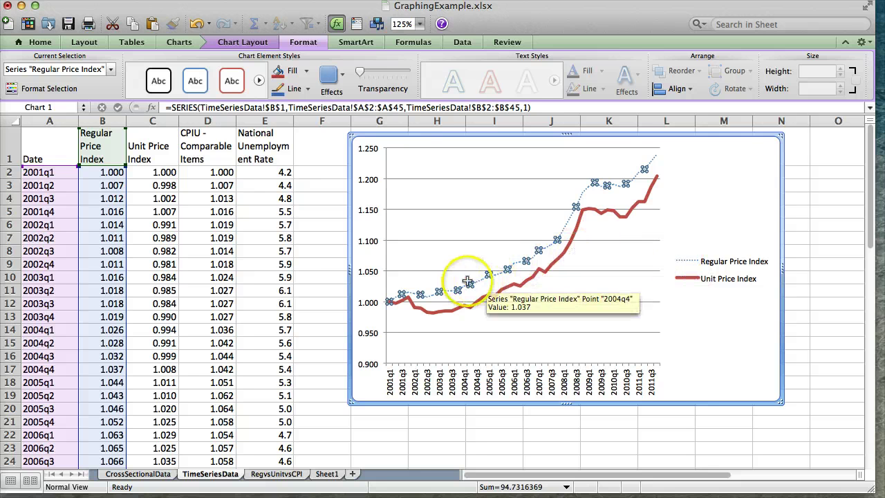
{"action": "mouse_move", "coordinate": [581, 243]}
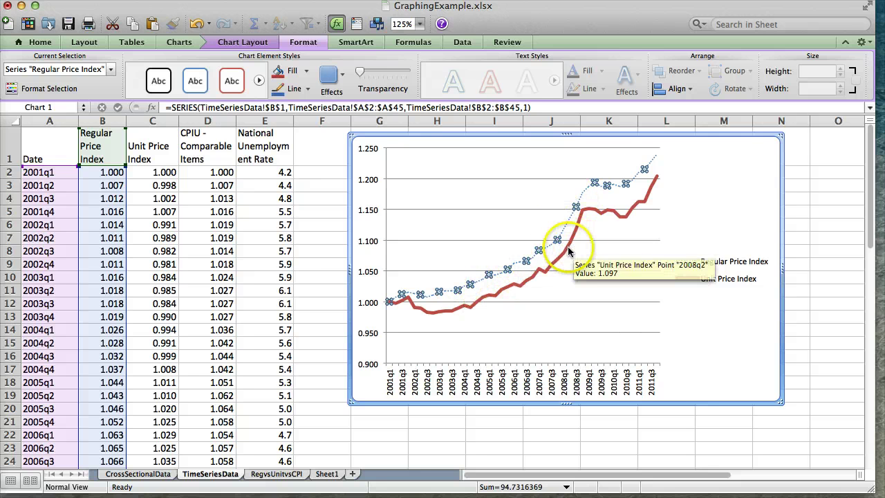
{"action": "mouse_move", "coordinate": [563, 260]}
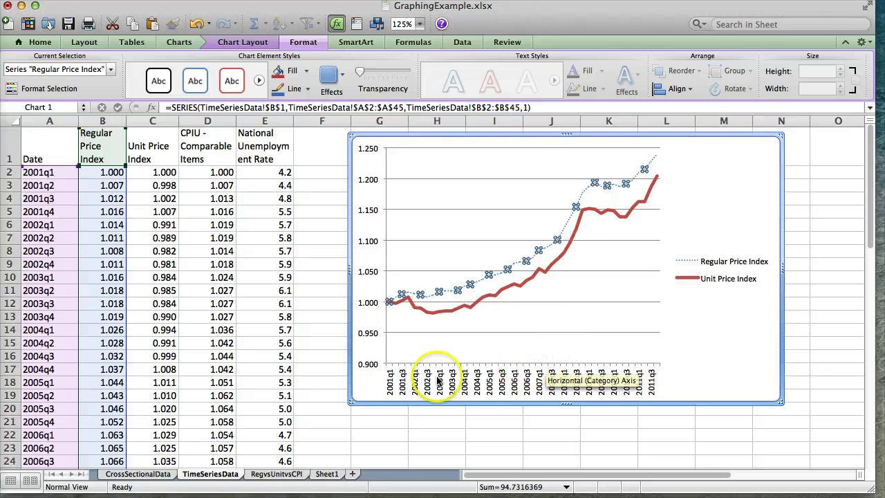
{"action": "left_click", "coordinate": [320, 258]}
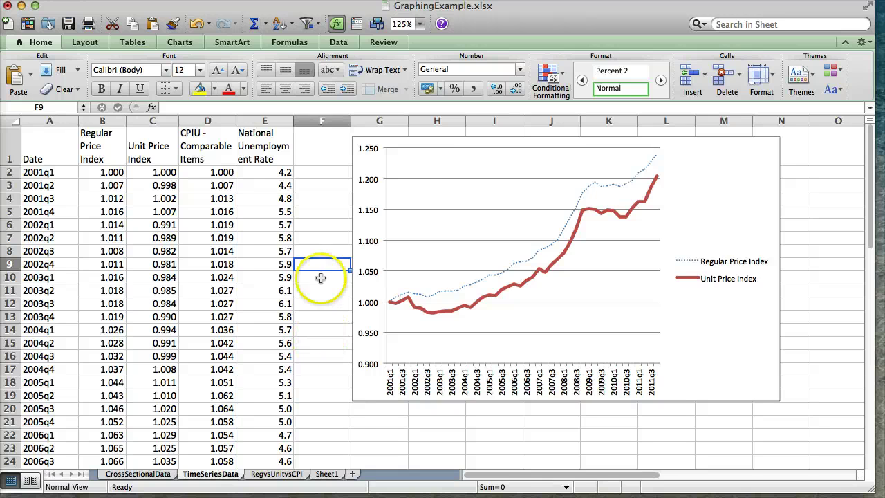
Step: Browse the other available chart types for the selected line chart, including 3-D Surface, Doughnut and Bubble
{"action": "left_click", "coordinate": [417, 179]}
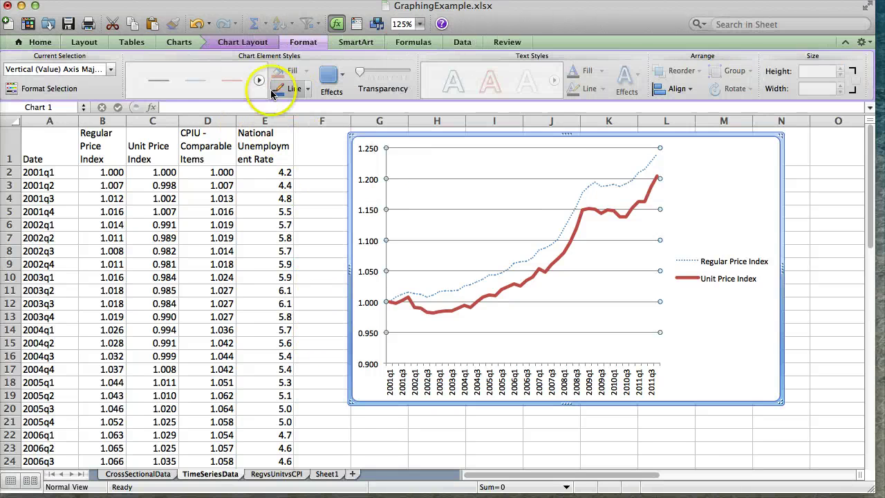
{"action": "left_click", "coordinate": [181, 42]}
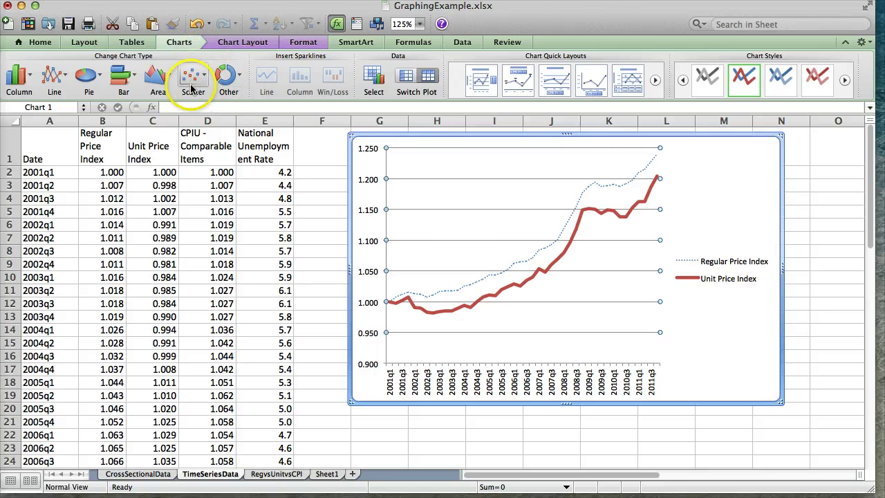
{"action": "left_click", "coordinate": [239, 76]}
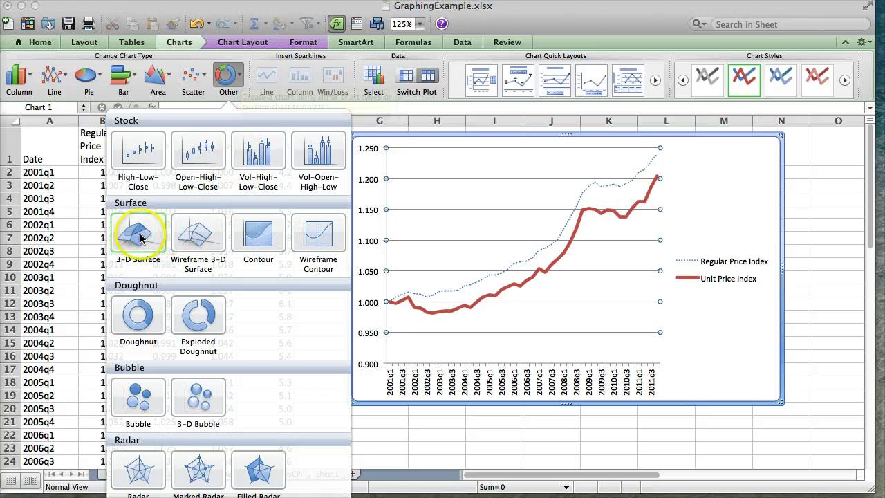
{"action": "left_click", "coordinate": [138, 238]}
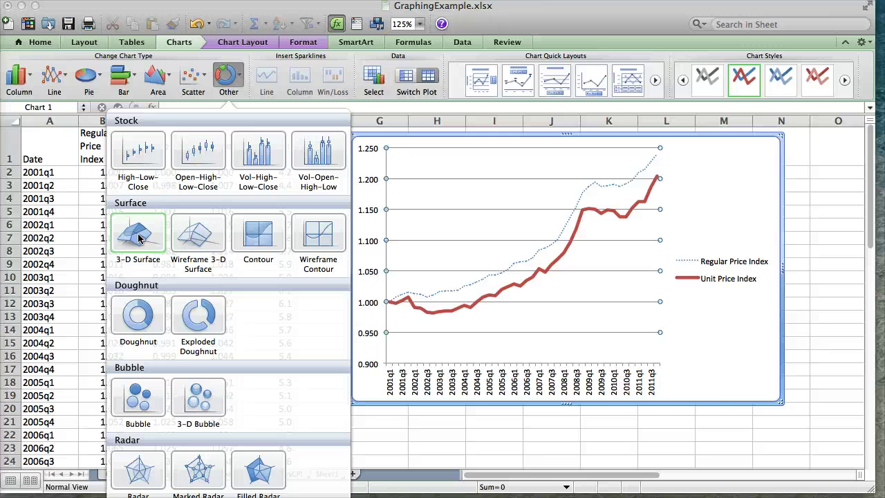
{"action": "left_click", "coordinate": [160, 311]}
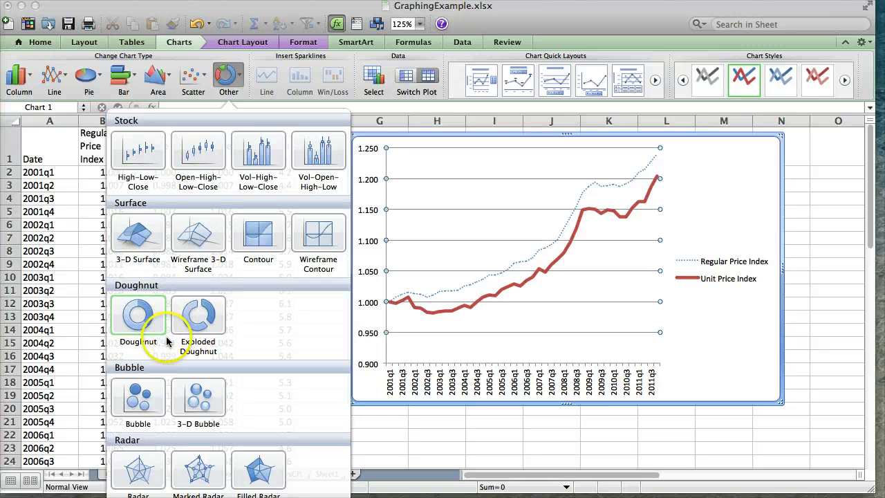
{"action": "left_click", "coordinate": [142, 401]}
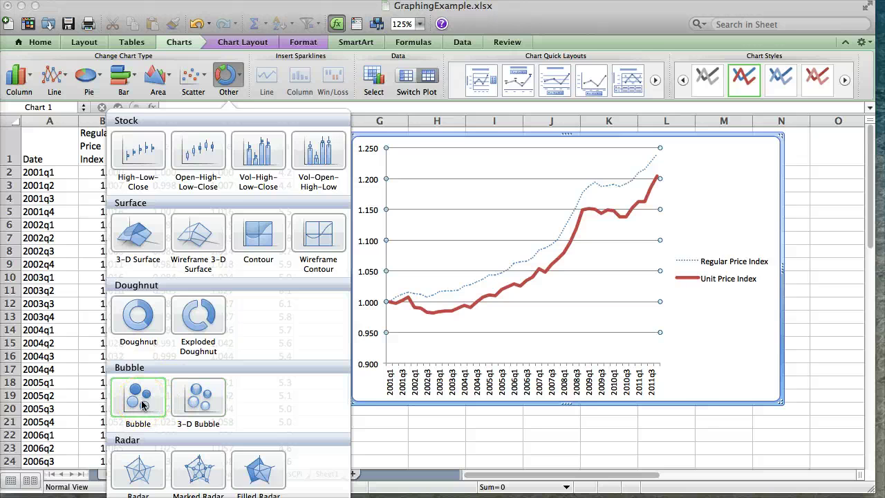